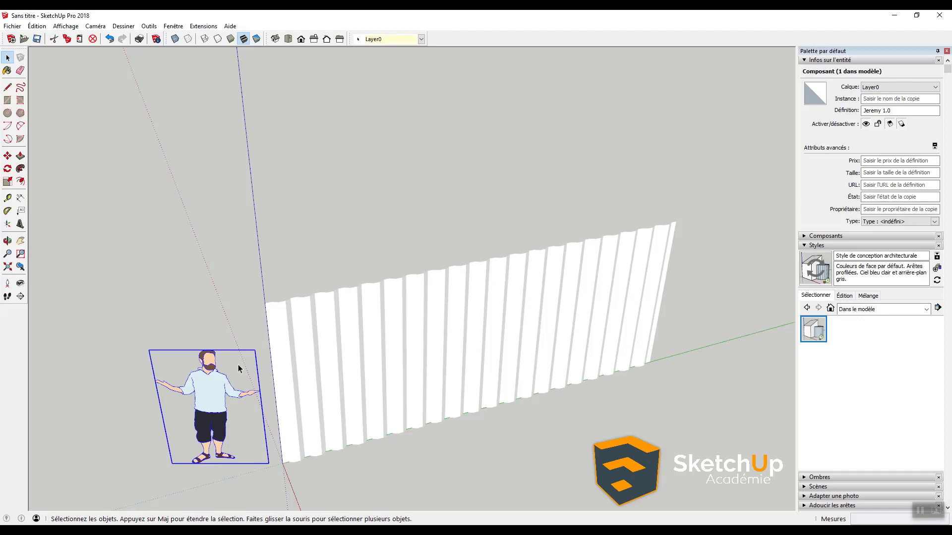
Select the corrugated panel's entire geometry, clear the selection, and turn off the display of hidden geometry
{"action": "triple_click", "coordinate": [358, 331]}
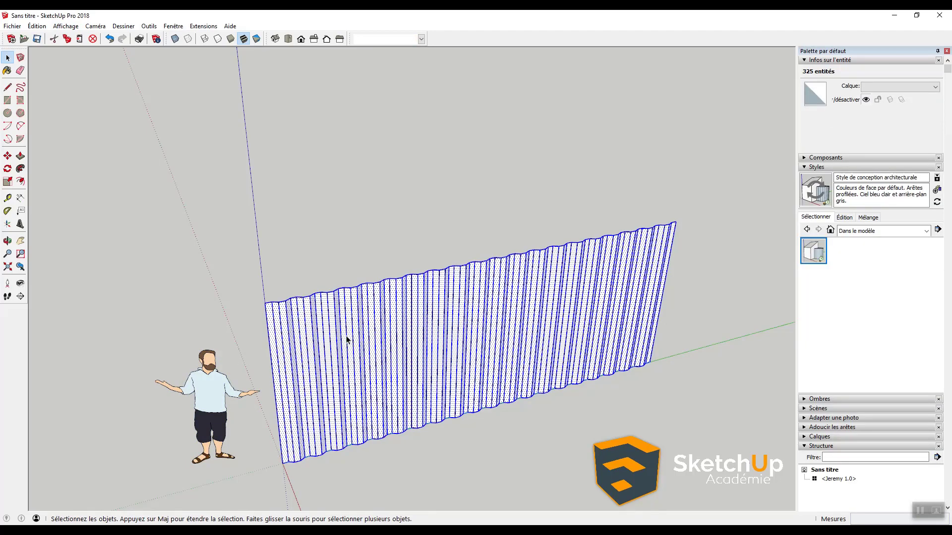
{"action": "left_click", "coordinate": [313, 255]}
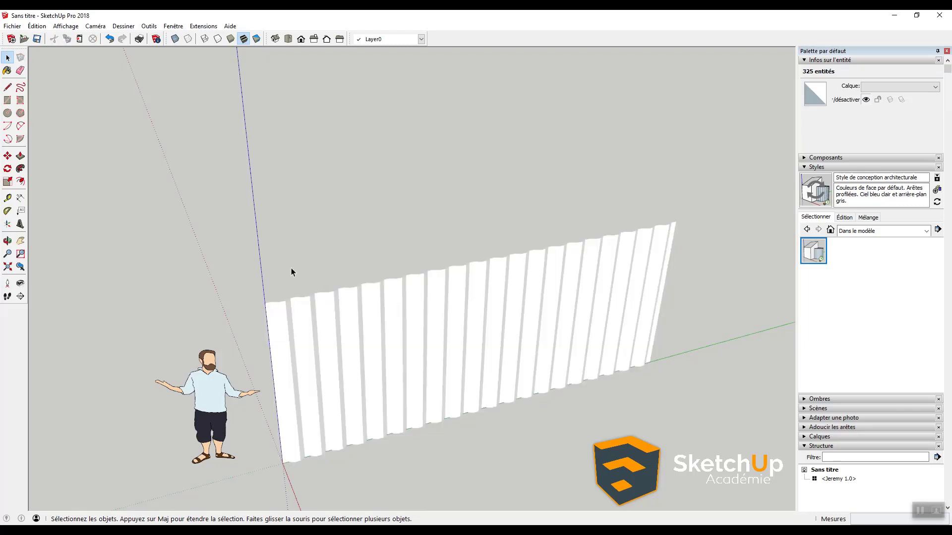
{"action": "left_click", "coordinate": [60, 27]}
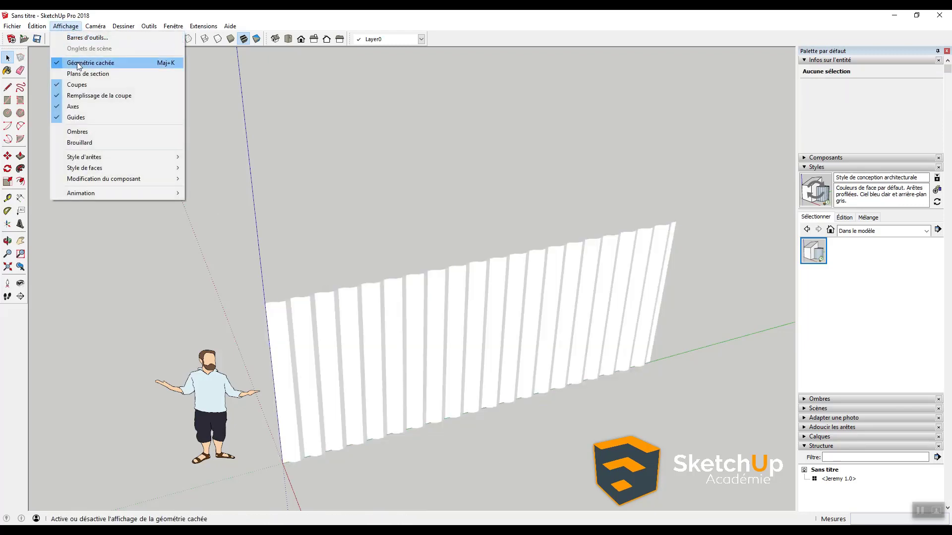
{"action": "left_click", "coordinate": [78, 64]}
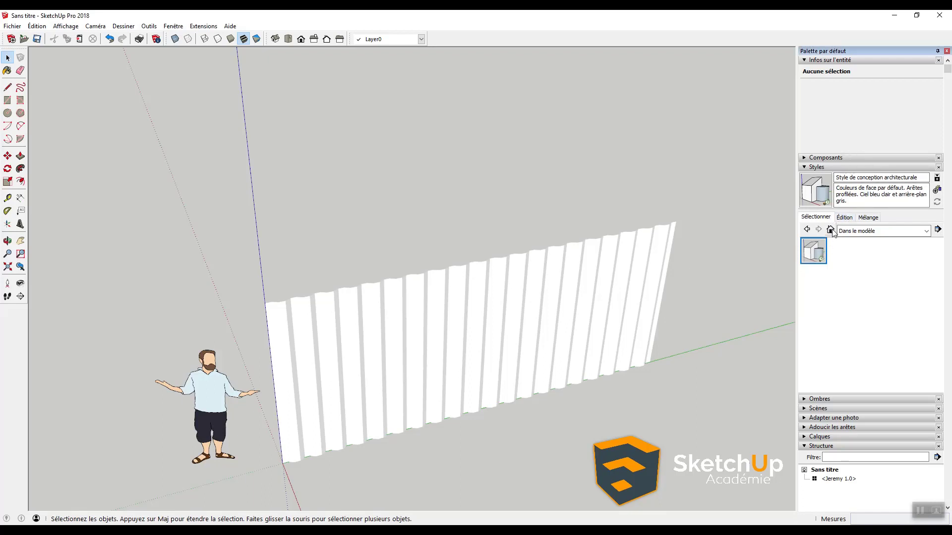
Toggle the current style's edge display off and back on, and collapse the style settings
{"action": "left_click", "coordinate": [844, 217]}
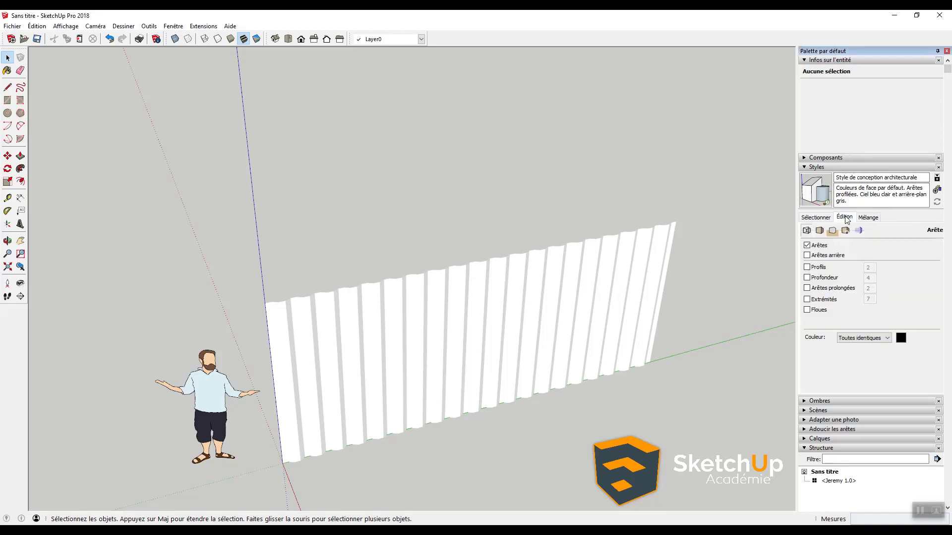
{"action": "left_click", "coordinate": [807, 245]}
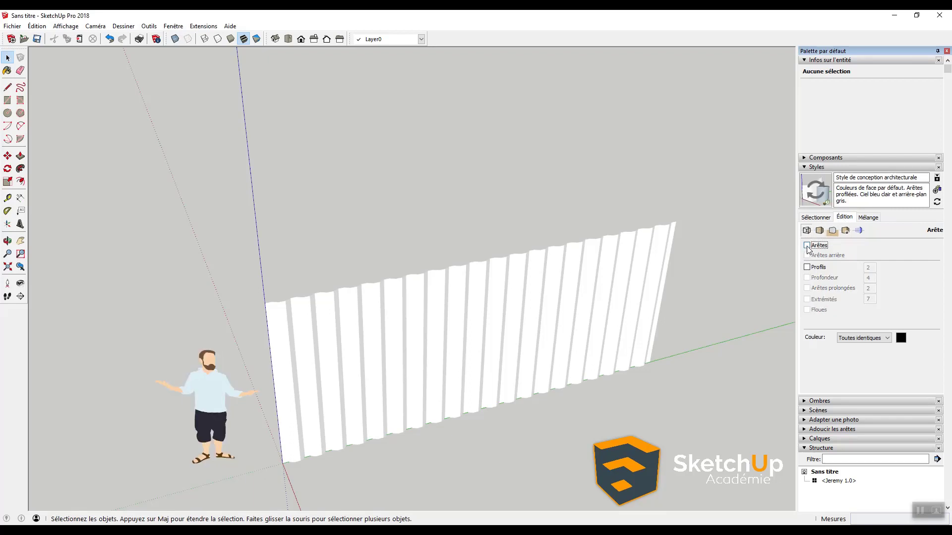
{"action": "left_click", "coordinate": [807, 245]}
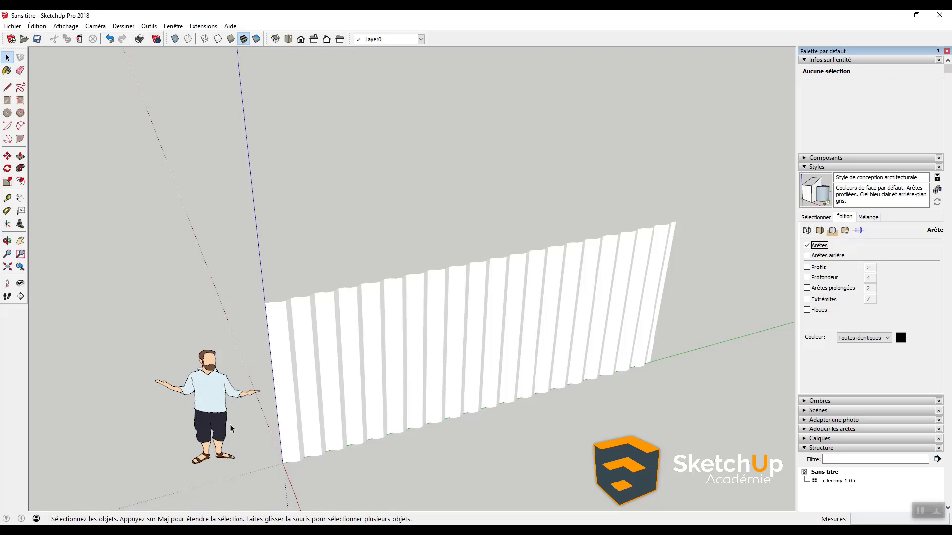
{"action": "left_click", "coordinate": [813, 167]}
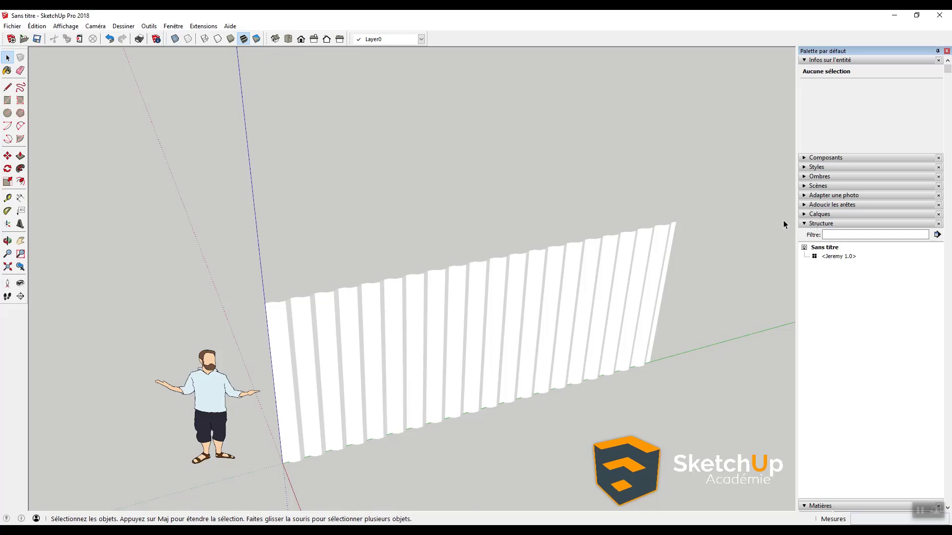
Toggle the 03 Face droite layer's visibility off and back on, and make the 01 Structure layer visible
{"action": "left_click", "coordinate": [815, 223]}
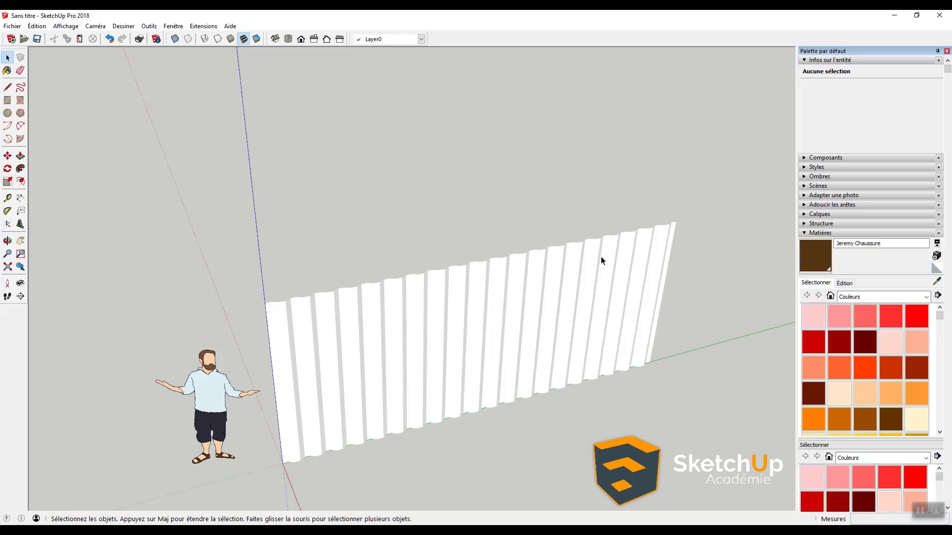
{"action": "left_click", "coordinate": [820, 233]}
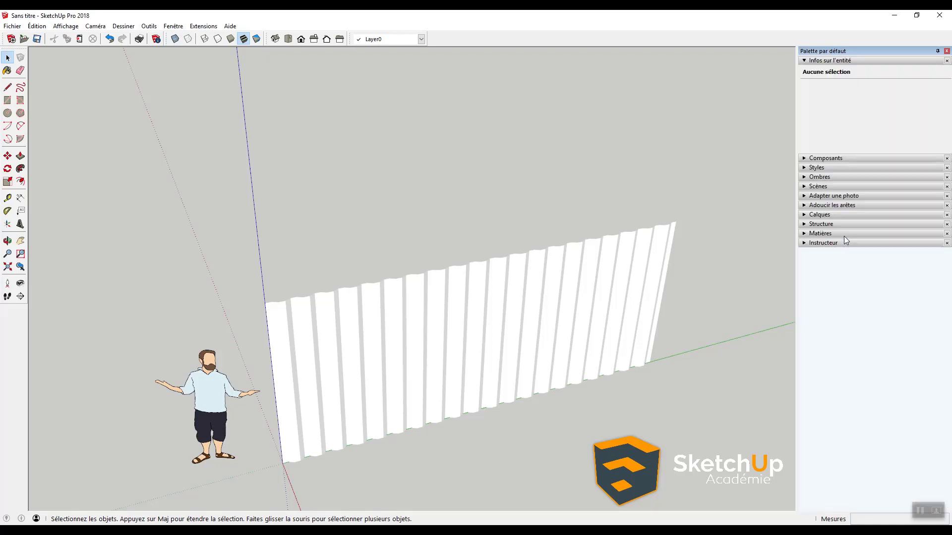
{"action": "left_click", "coordinate": [820, 215]}
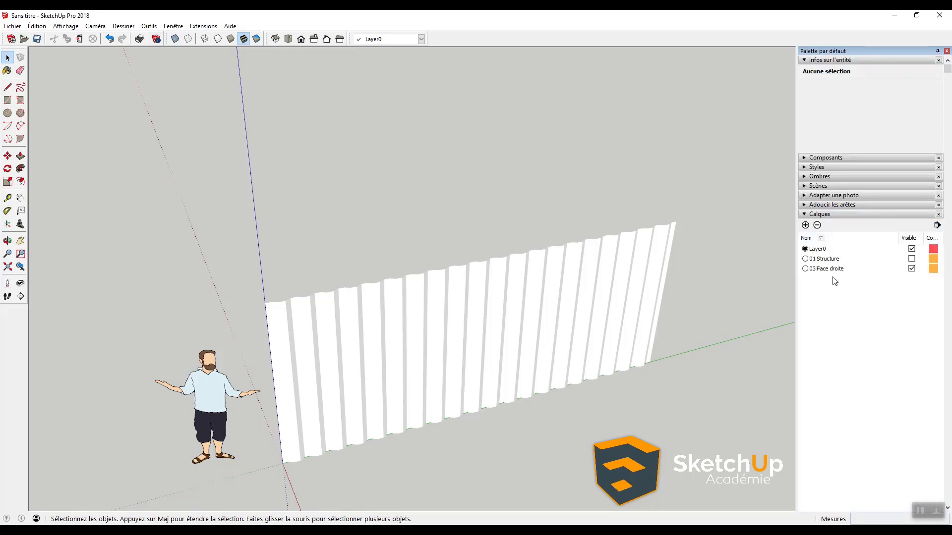
{"action": "left_click", "coordinate": [911, 269]}
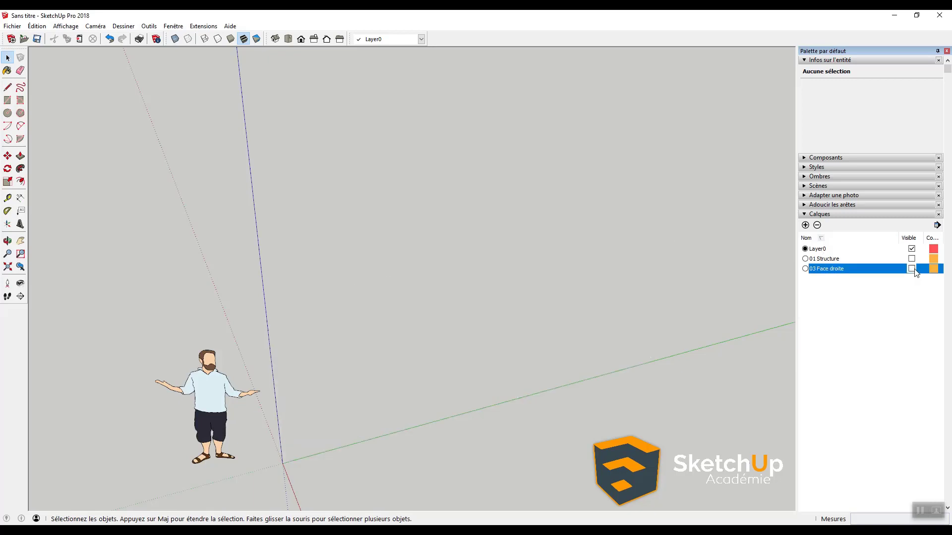
{"action": "left_click", "coordinate": [911, 269]}
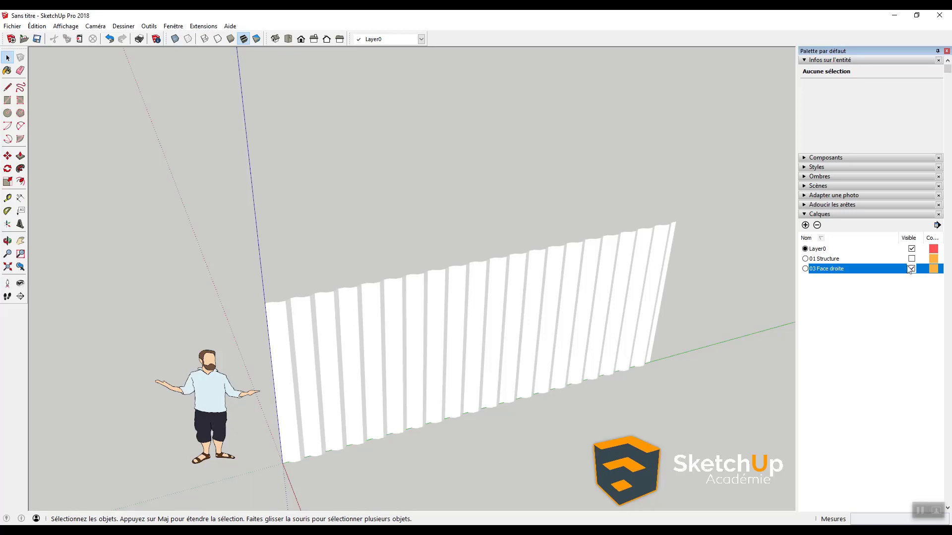
{"action": "left_click", "coordinate": [911, 259]}
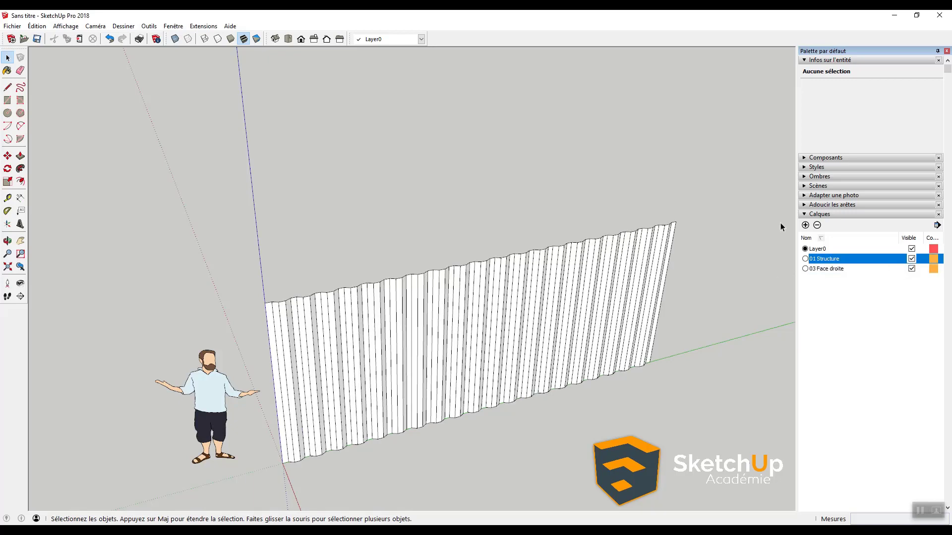
Examine the corrugated panel and its vertical fold edges from several angles and distances
{"action": "scroll", "coordinate": [500, 266], "scroll_direction": "down", "scroll_amount": 1}
{"action": "middle_click_drag", "start_coordinate": [500, 266], "coordinate": [520, 276]}
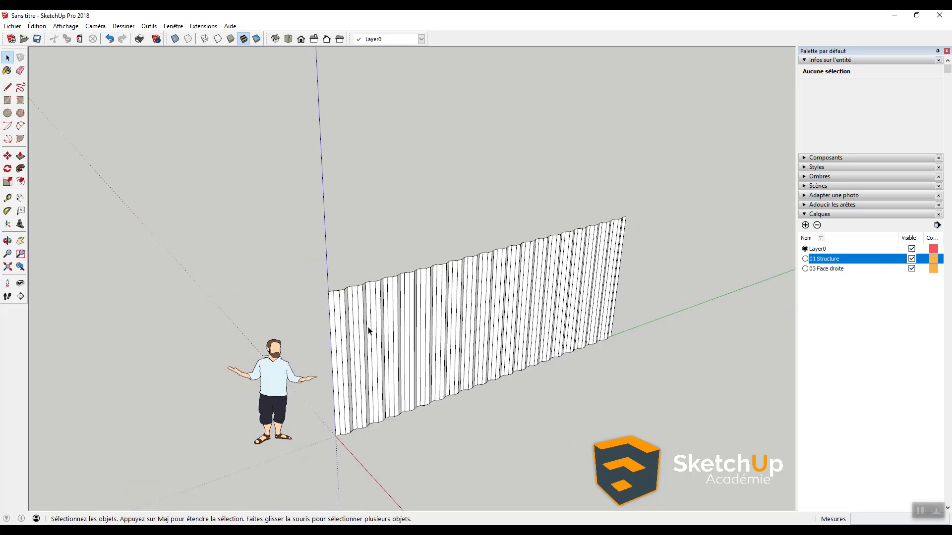
{"action": "scroll", "coordinate": [419, 304], "scroll_direction": "up", "scroll_amount": 2}
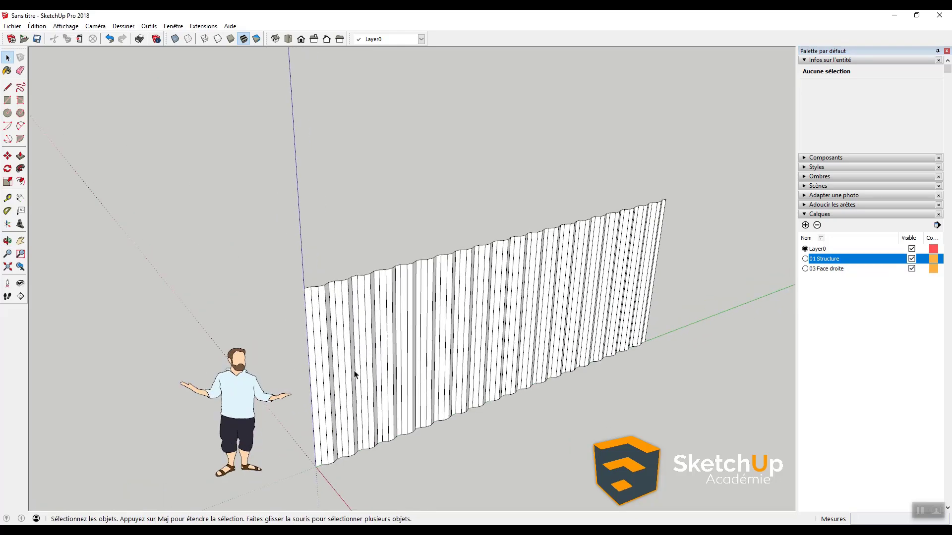
{"action": "scroll", "coordinate": [327, 292], "scroll_direction": "up", "scroll_amount": 1}
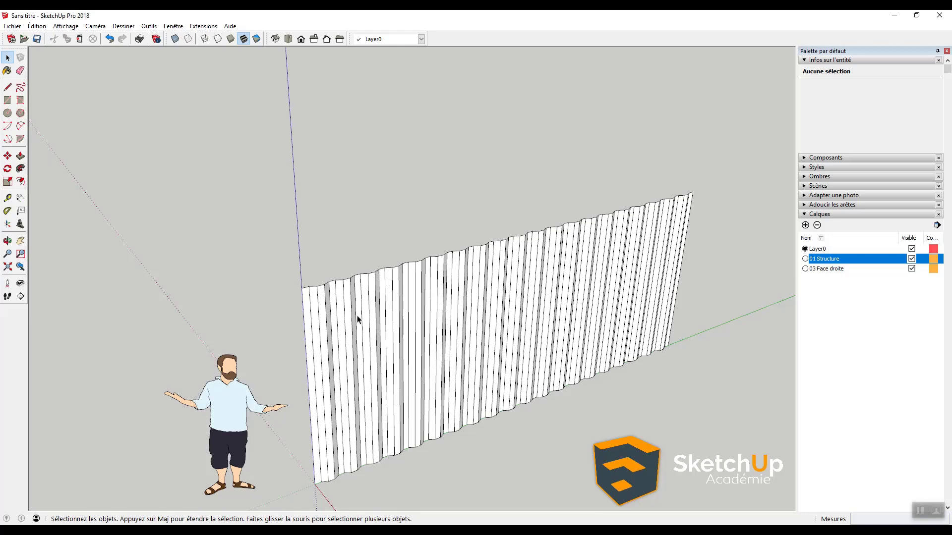
{"action": "middle_click_drag", "start_coordinate": [419, 271], "coordinate": [346, 293]}
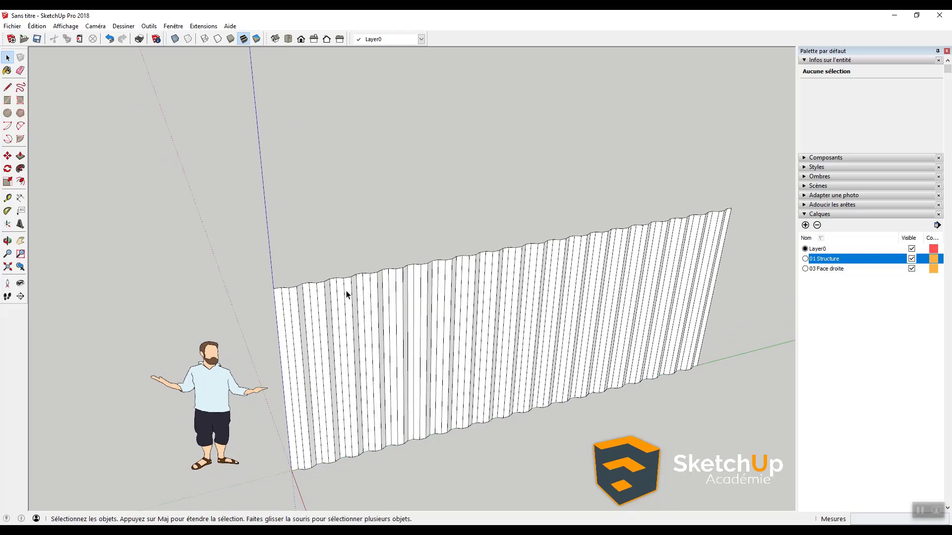
{"action": "scroll", "coordinate": [347, 293], "scroll_direction": "down", "scroll_amount": 2}
{"action": "middle_click_drag", "start_coordinate": [340, 367], "coordinate": [424, 328]}
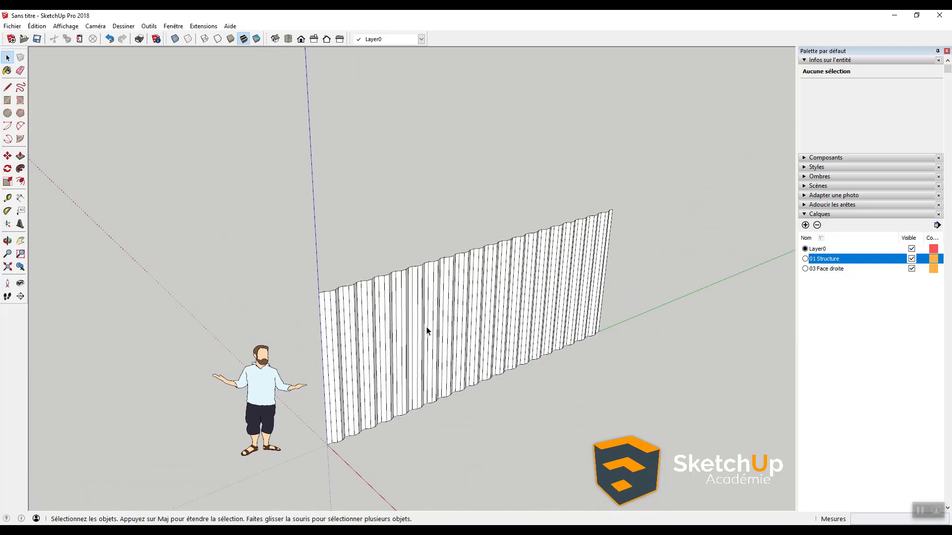
{"action": "scroll", "coordinate": [401, 327], "scroll_direction": "up", "scroll_amount": 1}
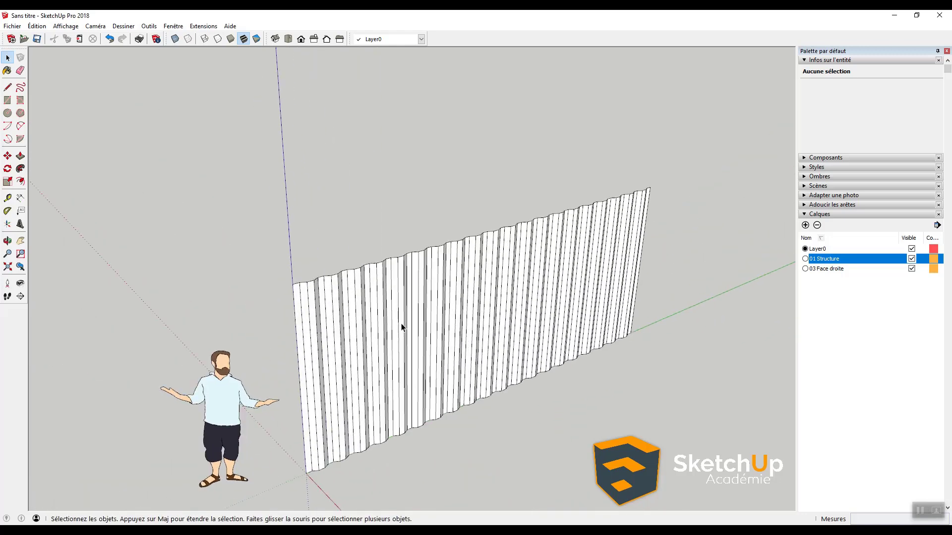
Hide the 01 Structure layer to view the panel without edges, and show the layer again
{"action": "left_click", "coordinate": [912, 258]}
{"action": "middle_click_drag", "start_coordinate": [602, 324], "coordinate": [566, 312]}
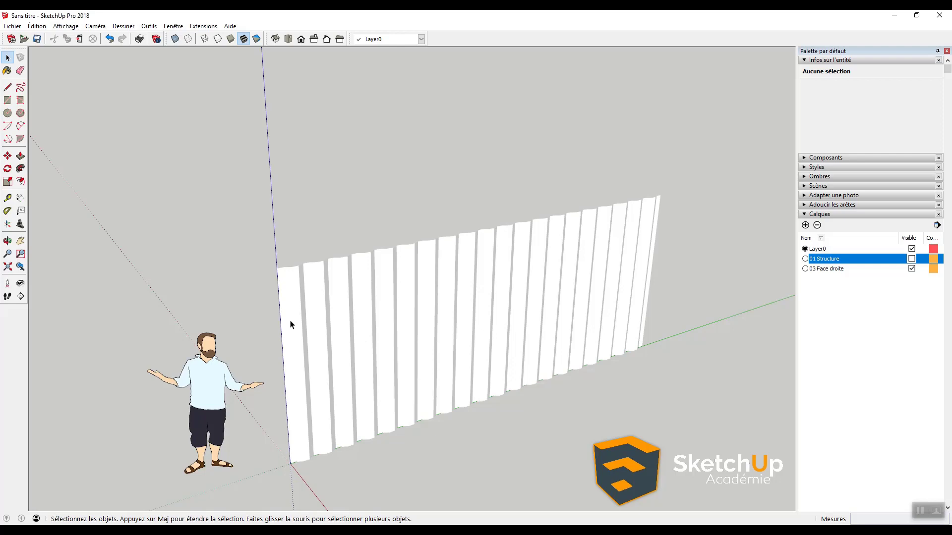
{"action": "middle_click_drag", "start_coordinate": [290, 325], "coordinate": [312, 370]}
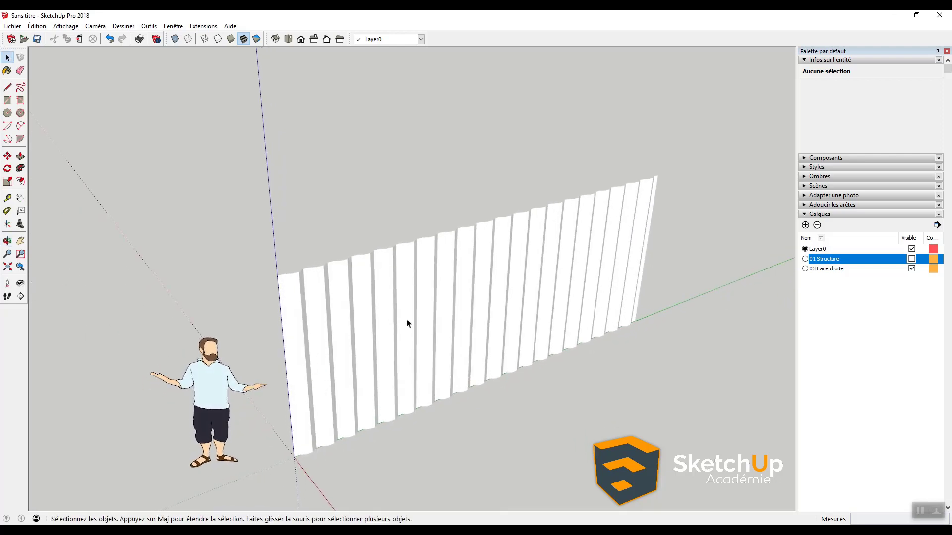
{"action": "middle_click_drag", "start_coordinate": [342, 312], "coordinate": [342, 300]}
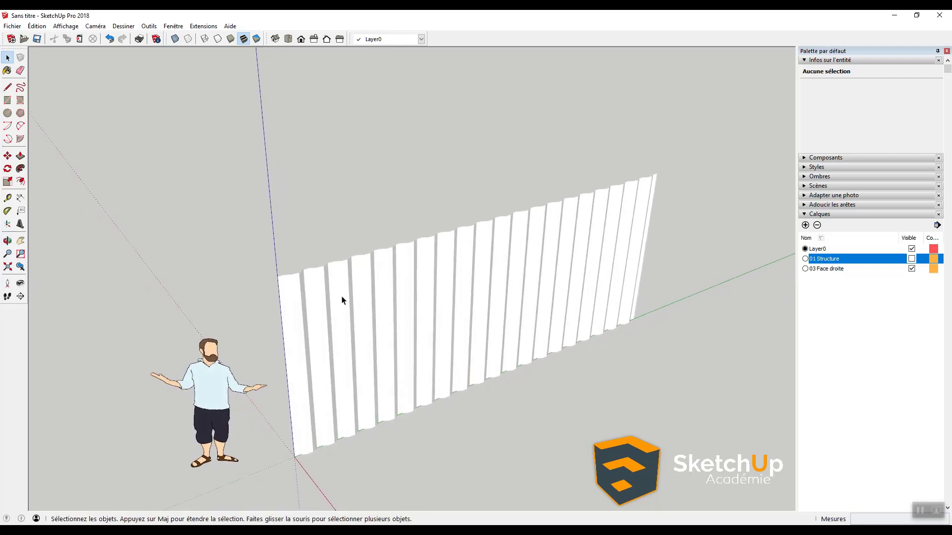
{"action": "middle_click_drag", "start_coordinate": [446, 297], "coordinate": [521, 255]}
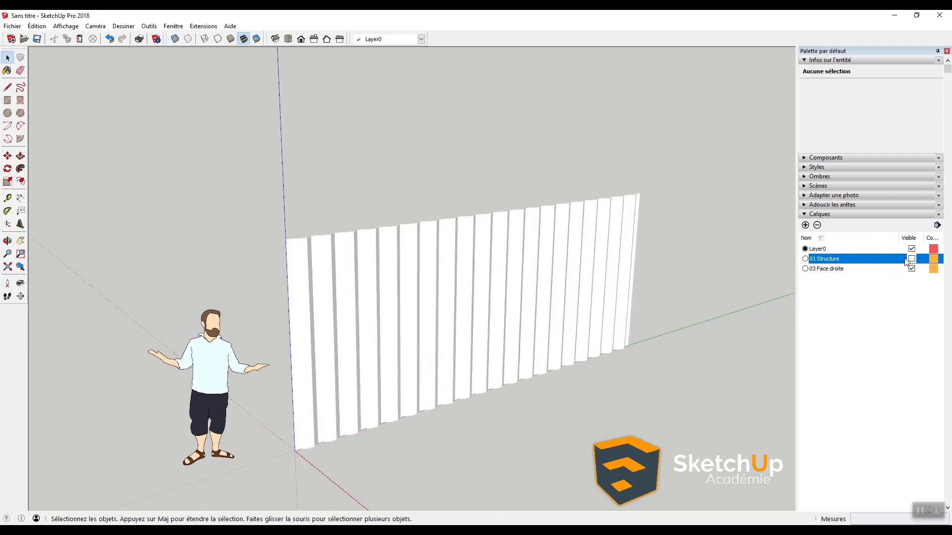
{"action": "middle_click_drag", "start_coordinate": [719, 249], "coordinate": [688, 302]}
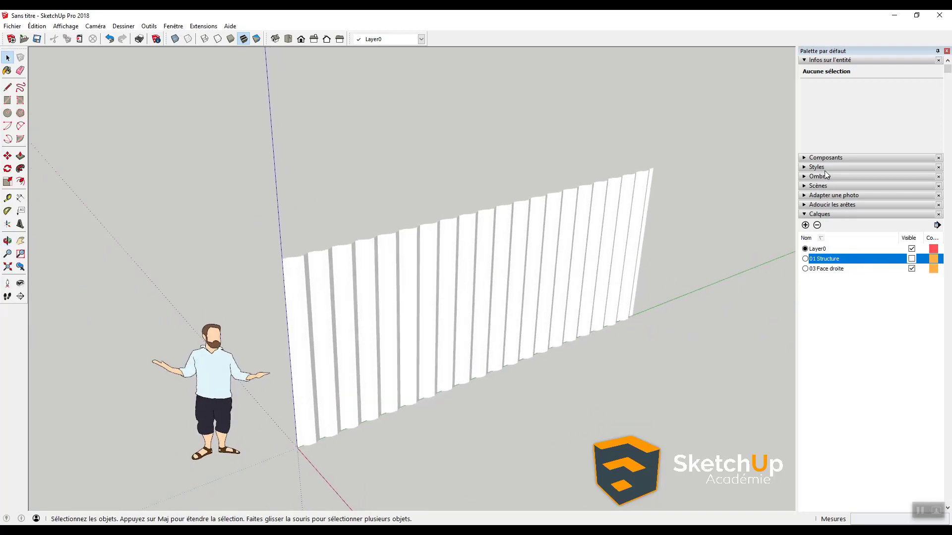
{"action": "left_click", "coordinate": [910, 258]}
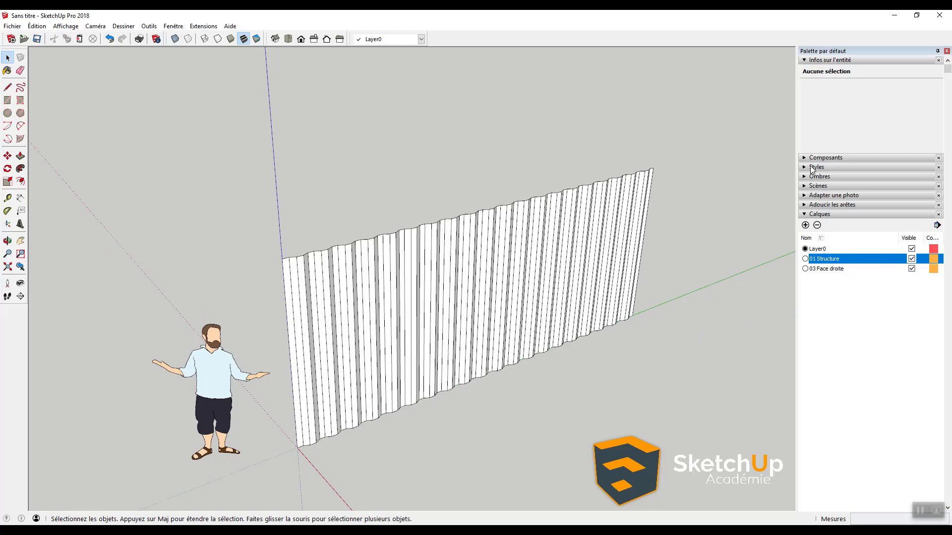
Switch the style's edge display off and back on to compare the corrugated panel without and with edge lines
{"action": "left_click", "coordinate": [808, 167]}
{"action": "left_click", "coordinate": [807, 245]}
{"action": "middle_click_drag", "start_coordinate": [635, 284], "coordinate": [326, 307]}
{"action": "left_click", "coordinate": [806, 245]}
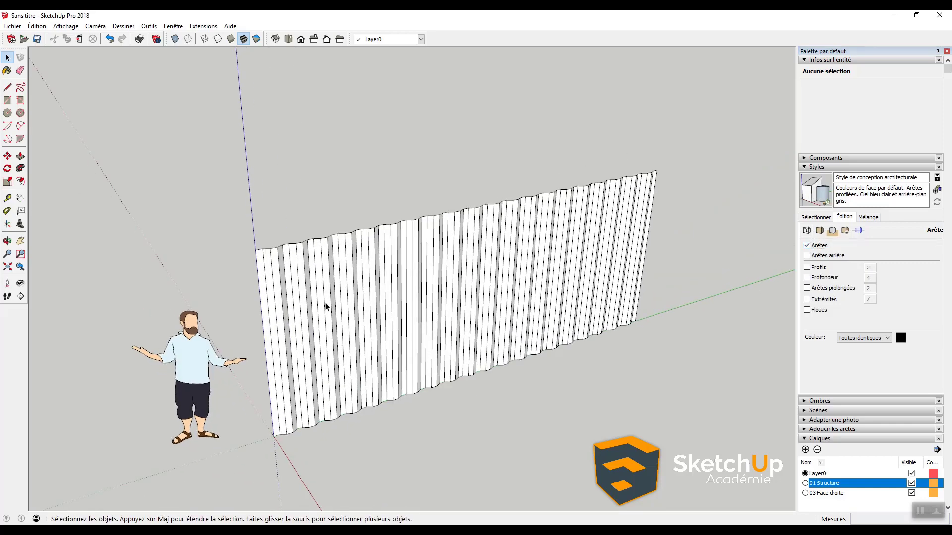
Hide a run of neighbouring vertical edges on the corrugated panel with the Eraser's hide mode
{"action": "scroll", "coordinate": [296, 338], "scroll_direction": "up", "scroll_amount": 2}
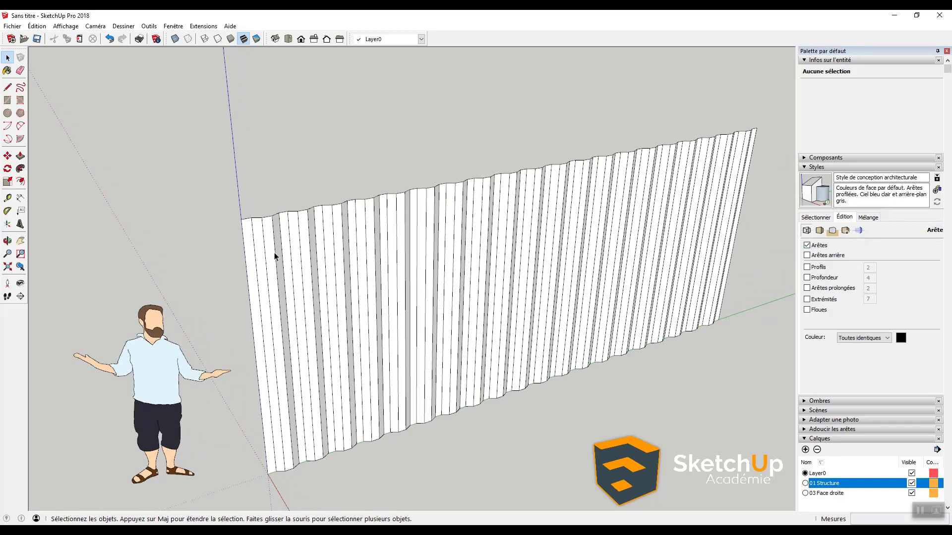
{"action": "scroll", "coordinate": [275, 257], "scroll_direction": "up", "scroll_amount": 1}
{"action": "scroll", "coordinate": [282, 292], "scroll_direction": "down", "scroll_amount": 2}
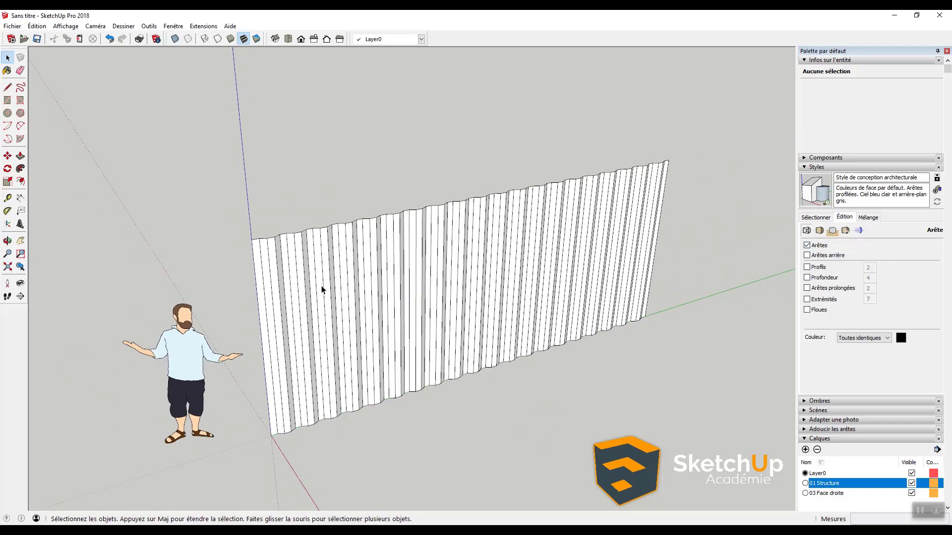
{"action": "scroll", "coordinate": [321, 290], "scroll_direction": "up", "scroll_amount": 2}
{"action": "middle_click_drag", "start_coordinate": [321, 289], "coordinate": [329, 255]}
{"action": "key", "text": "e"}
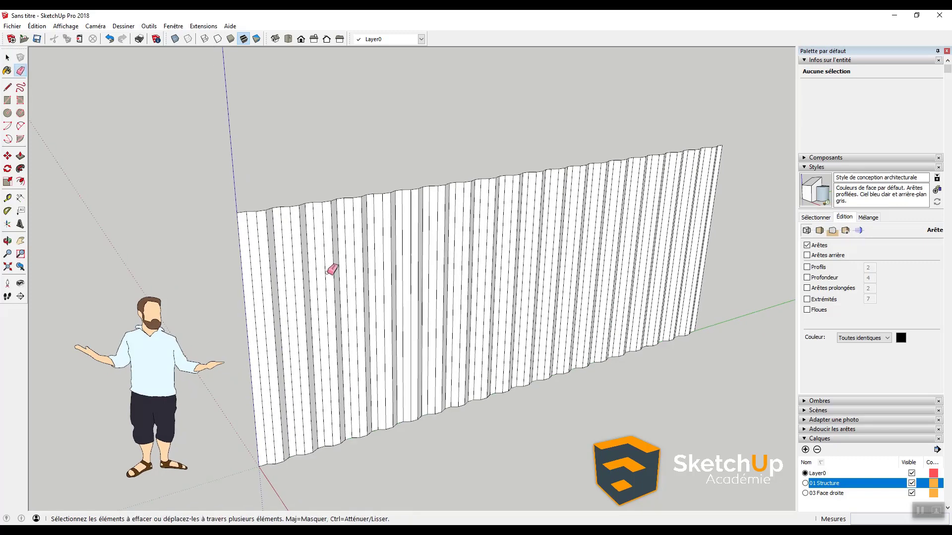
{"action": "left_click_drag", "start_coordinate": [326, 272], "coordinate": [398, 262], "text": "shift"}
Select individual face strips in the panel's hidden-edge area to check that they are still separate faces
{"action": "mouse_move", "coordinate": [427, 286]}
{"action": "middle_mouse_down"}
{"action": "mouse_move", "coordinate": [425, 408]}
{"action": "mouse_move", "coordinate": [412, 448]}
{"action": "middle_mouse_up"}
{"action": "scroll", "coordinate": [316, 385], "scroll_direction": "up", "scroll_amount": 3}
{"action": "middle_click_drag", "start_coordinate": [472, 347], "coordinate": [340, 315]}
{"action": "key", "text": "space"}
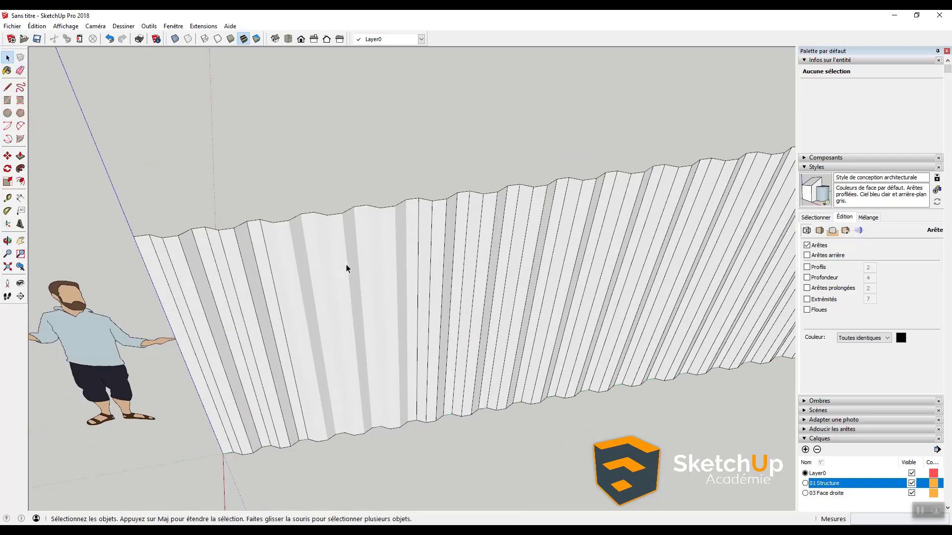
{"action": "left_click", "coordinate": [342, 270]}
{"action": "left_click", "coordinate": [307, 262]}
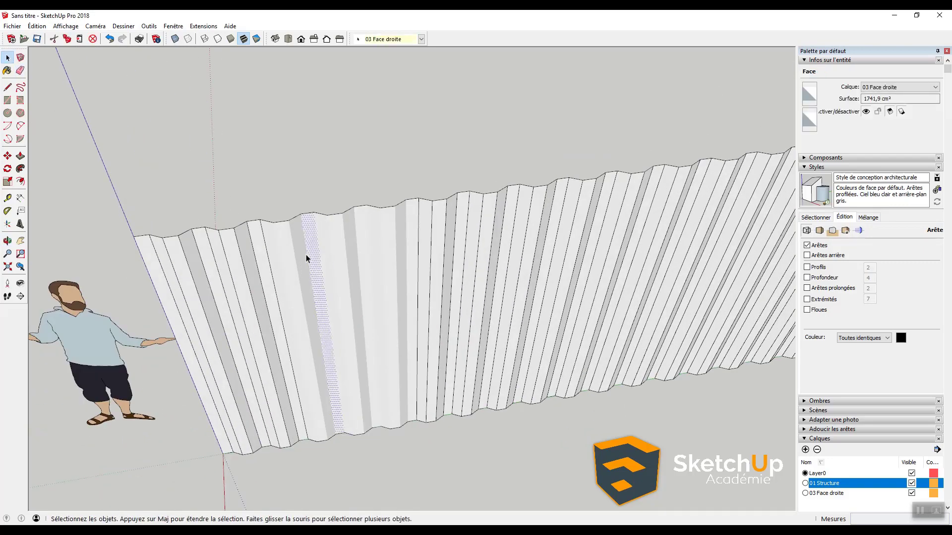
Turn on the display of hidden geometry and undo the hiding of the panel's vertical edges
{"action": "left_click", "coordinate": [72, 28]}
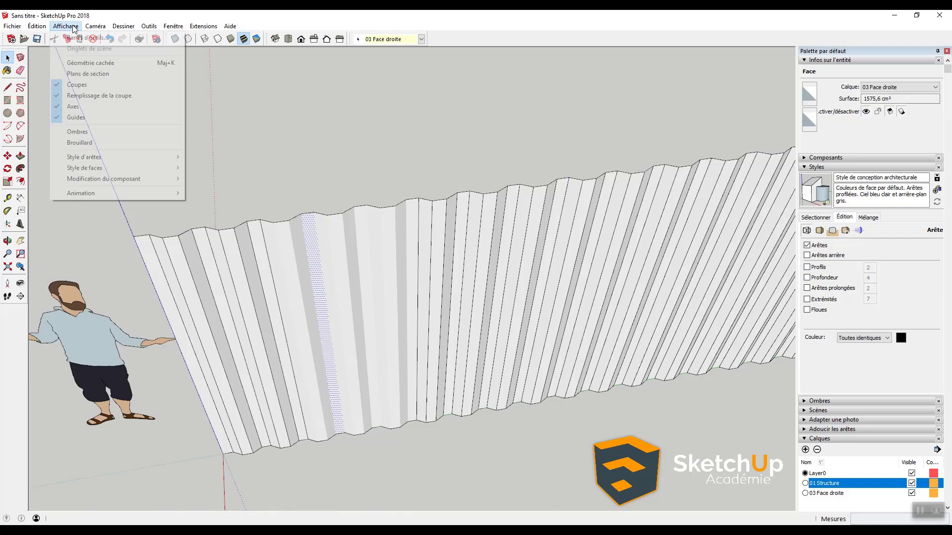
{"action": "left_click", "coordinate": [87, 64]}
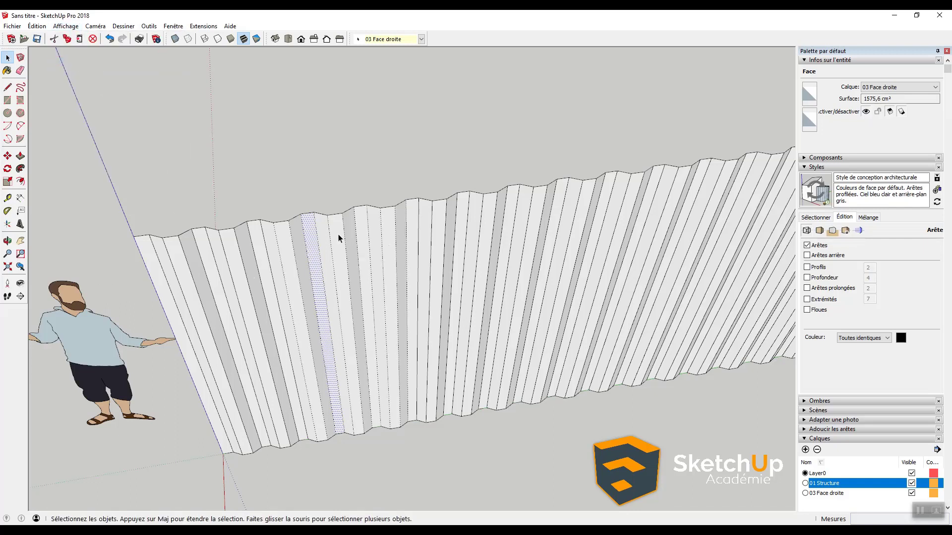
{"action": "key", "text": "ctrl+z"}
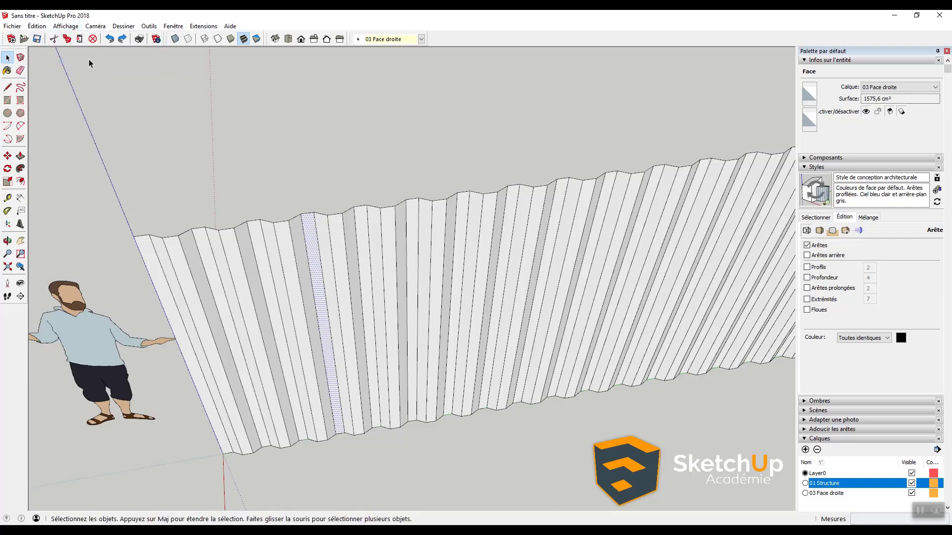
Turn off the display of hidden geometry and clear the selection on the corrugated panel
{"action": "left_click", "coordinate": [65, 26]}
{"action": "left_click", "coordinate": [79, 60]}
{"action": "mouse_move", "coordinate": [181, 292]}
{"action": "middle_mouse_down"}
{"action": "mouse_move", "coordinate": [269, 163]}
{"action": "mouse_move", "coordinate": [367, 254]}
{"action": "middle_mouse_up"}
{"action": "left_click", "coordinate": [280, 173]}
Soften a run of neighbouring vertical edges in the middle of the corrugated panel with the Eraser's soften/smooth mode
{"action": "key", "text": "e"}
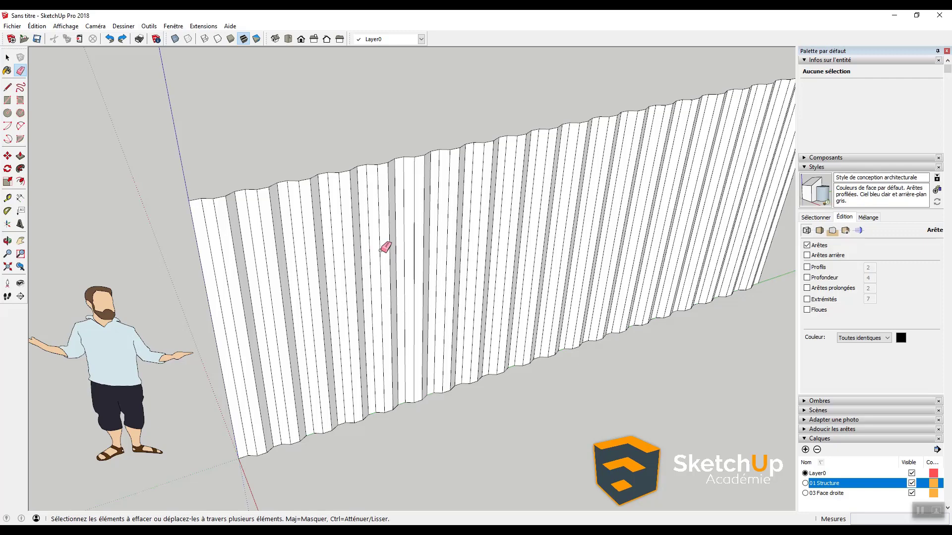
{"action": "mouse_move", "coordinate": [330, 265]}
{"action": "left_mouse_down", "text": "ctrl"}
{"action": "mouse_move", "coordinate": [431, 217]}
{"action": "mouse_move", "coordinate": [472, 211]}
{"action": "left_mouse_up", "text": "ctrl"}
{"action": "mouse_move", "coordinate": [383, 276]}
{"action": "middle_mouse_down"}
{"action": "mouse_move", "coordinate": [395, 371]}
{"action": "mouse_move", "coordinate": [387, 358]}
{"action": "middle_mouse_up"}
{"action": "mouse_move", "coordinate": [442, 280]}
{"action": "middle_mouse_down"}
{"action": "mouse_move", "coordinate": [448, 365]}
{"action": "mouse_move", "coordinate": [425, 346]}
{"action": "mouse_move", "coordinate": [563, 230]}
{"action": "mouse_move", "coordinate": [585, 262]}
{"action": "mouse_move", "coordinate": [468, 292]}
{"action": "middle_mouse_up"}
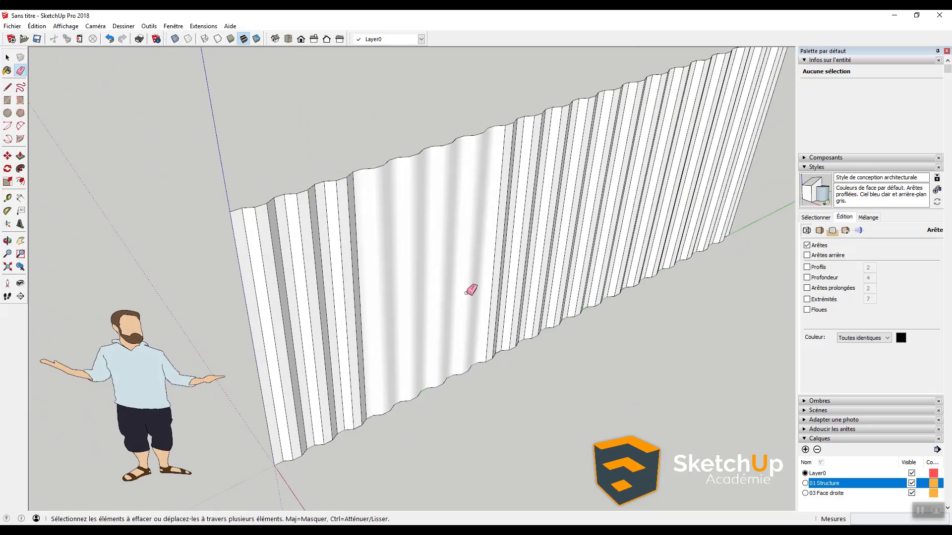
Undo the softening of the panel's edges, and select and deselect the whole corrugated panel
{"action": "key", "text": "ctrl+z"}
{"action": "key", "text": "space"}
{"action": "scroll", "coordinate": [475, 325], "scroll_direction": "down", "scroll_amount": 3}
{"action": "scroll", "coordinate": [366, 430], "scroll_direction": "up", "scroll_amount": 1}
{"action": "mouse_move", "coordinate": [477, 357]}
{"action": "middle_mouse_down", "text": "shift"}
{"action": "mouse_move", "coordinate": [422, 431]}
{"action": "mouse_move", "coordinate": [352, 418]}
{"action": "mouse_move", "coordinate": [261, 342]}
{"action": "middle_mouse_up", "text": "shift"}
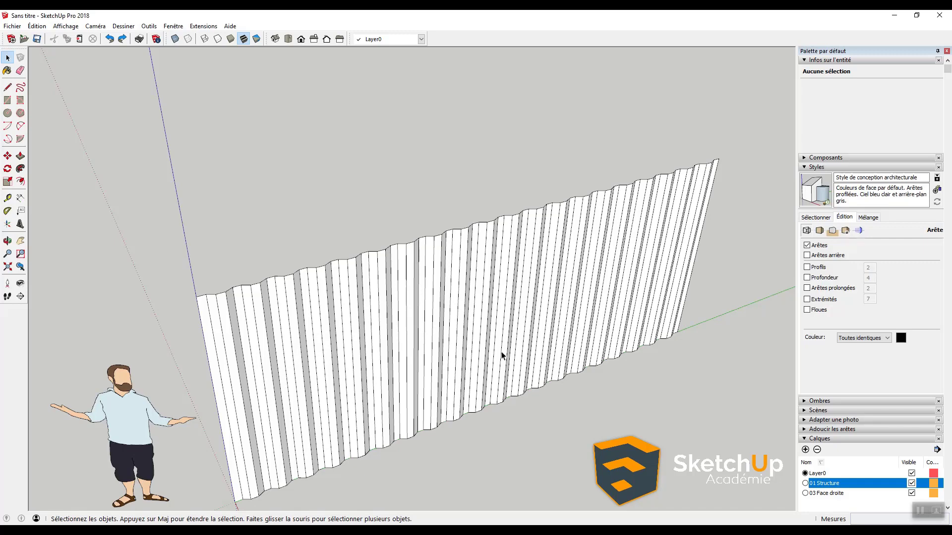
{"action": "middle_click_drag", "start_coordinate": [475, 423], "coordinate": [494, 366], "text": "shift"}
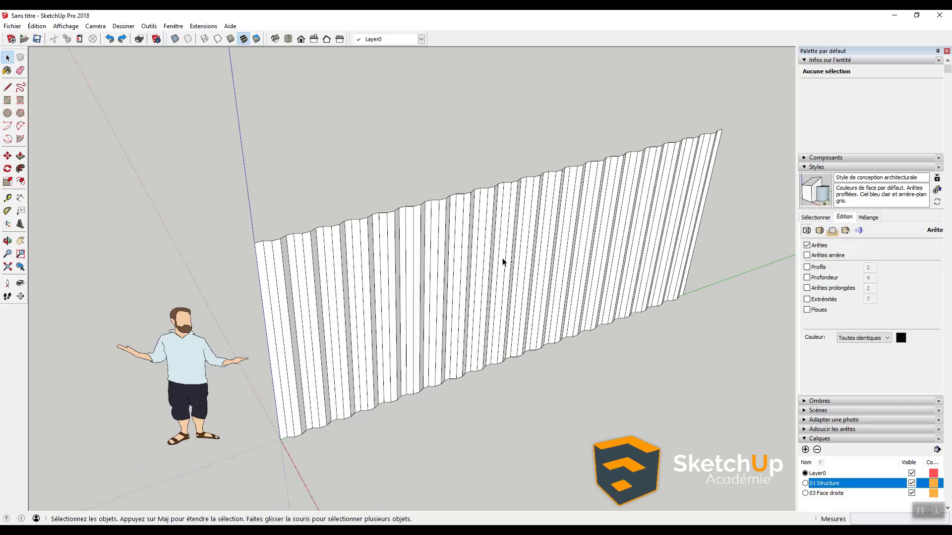
{"action": "middle_click_drag", "start_coordinate": [504, 262], "coordinate": [467, 287], "text": "shift"}
{"action": "middle_click_drag", "start_coordinate": [420, 268], "coordinate": [427, 237]}
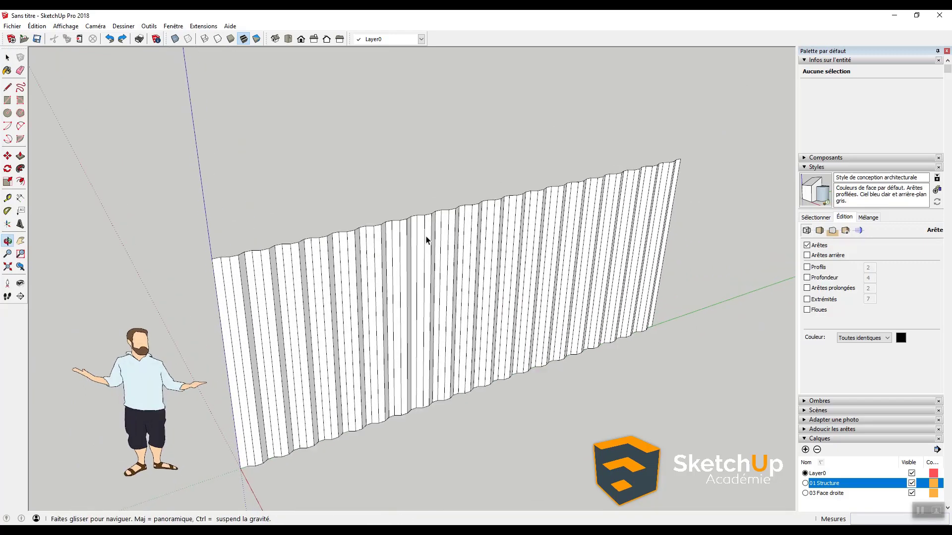
{"action": "triple_click", "coordinate": [427, 293]}
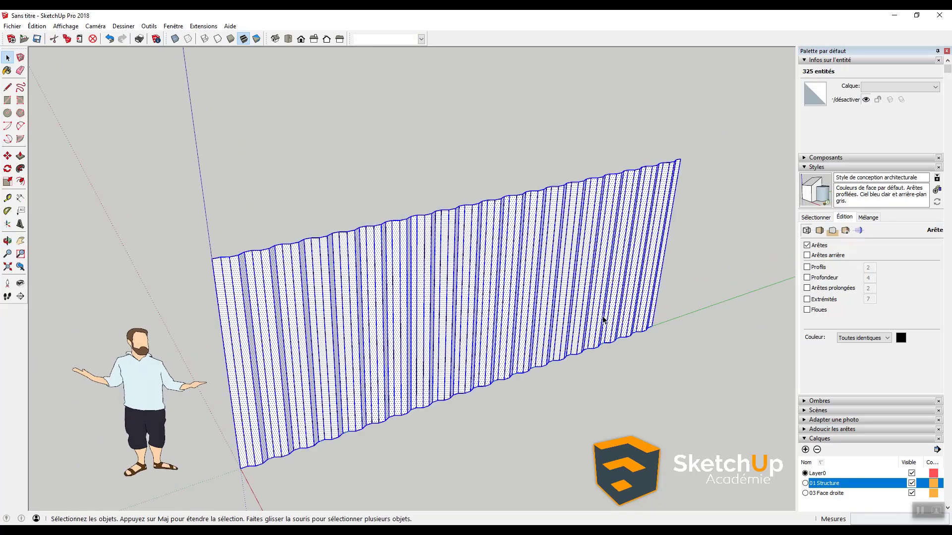
{"action": "left_click", "coordinate": [599, 369]}
Delete the layers 01 Structure and 03 Face droite, placing their contents on the default layer
{"action": "left_click", "coordinate": [828, 167]}
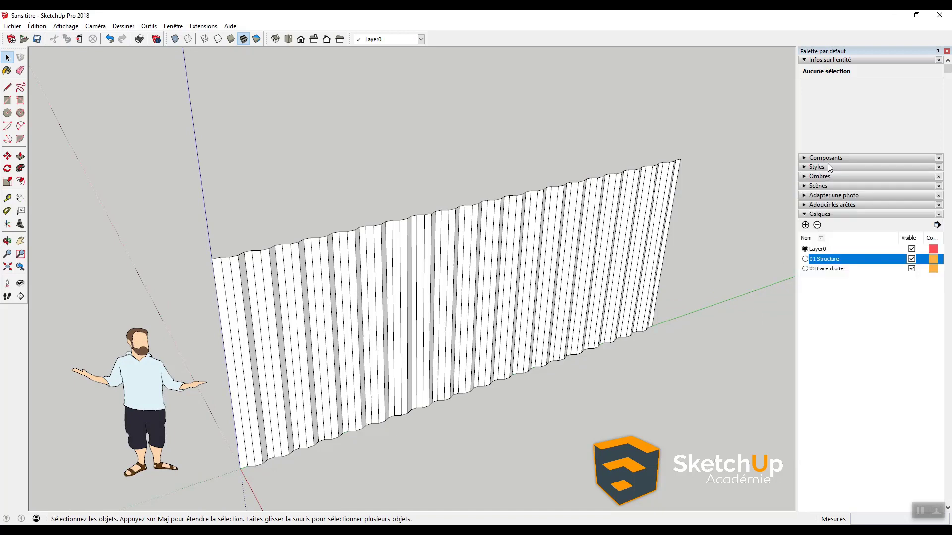
{"action": "left_click", "coordinate": [823, 270], "text": "shift"}
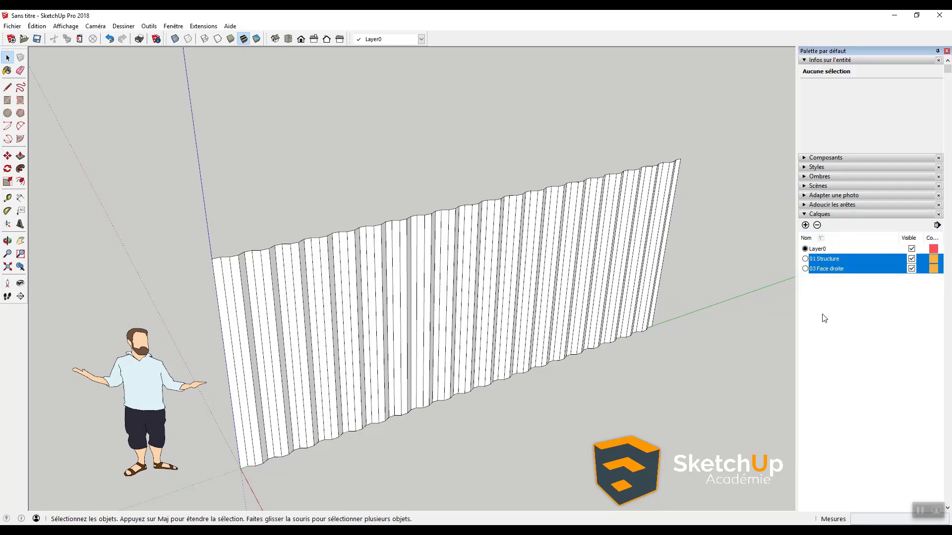
{"action": "left_click", "coordinate": [817, 226]}
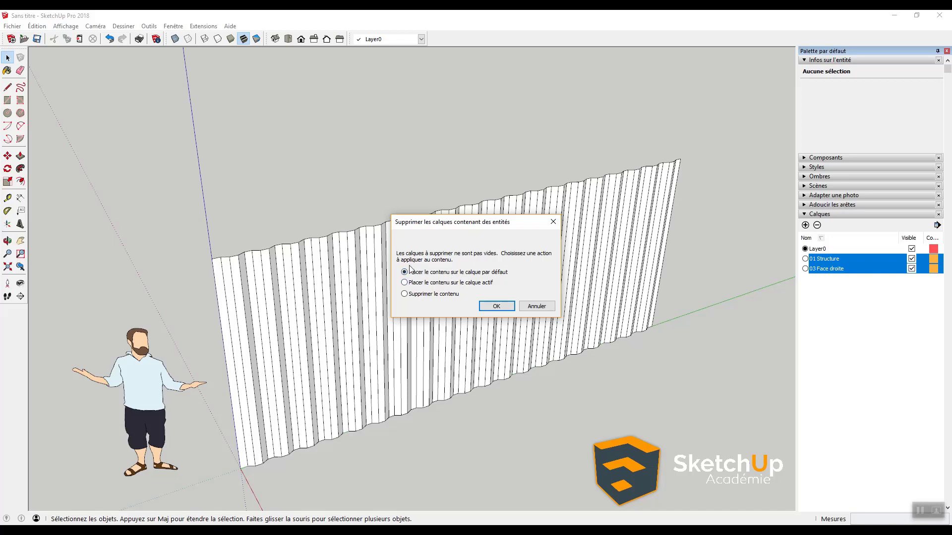
{"action": "left_click_drag", "start_coordinate": [442, 238], "coordinate": [441, 237]}
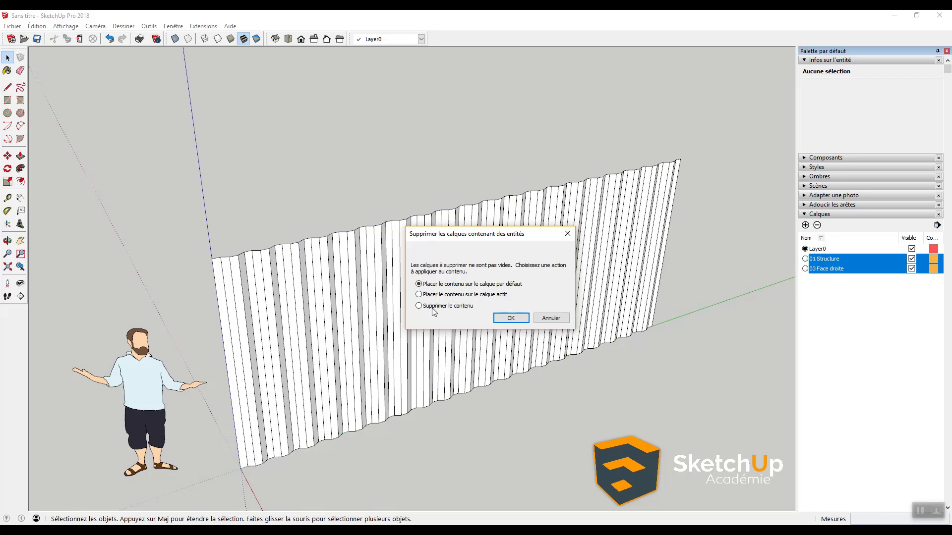
{"action": "left_click", "coordinate": [511, 318]}
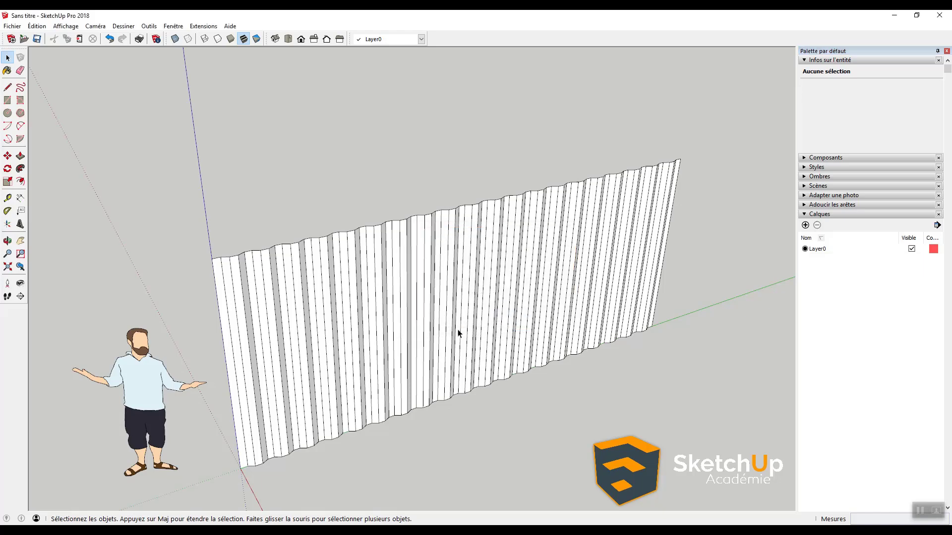
Select all connected geometry of the corrugated panel and make it a group
{"action": "middle_click_drag", "start_coordinate": [456, 333], "coordinate": [659, 286]}
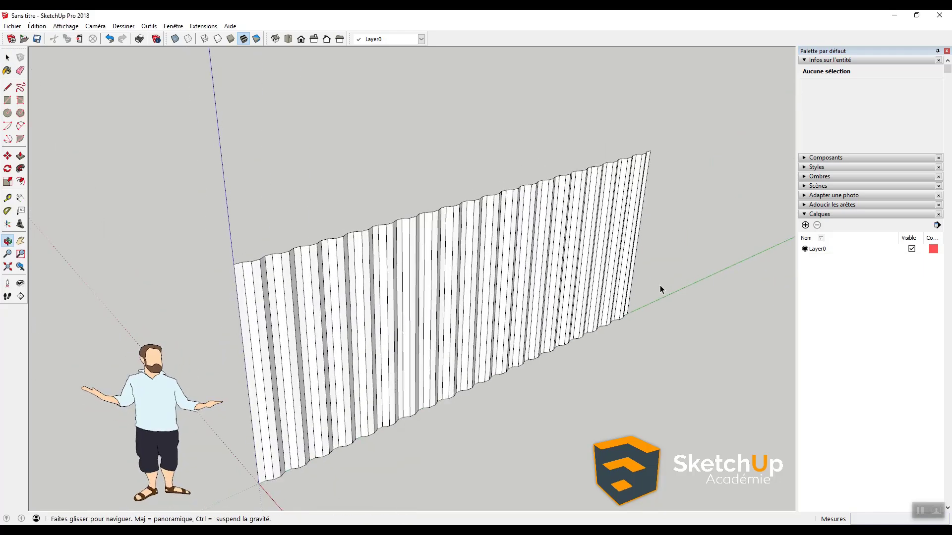
{"action": "triple_click", "coordinate": [509, 310]}
{"action": "right_click", "coordinate": [509, 311]}
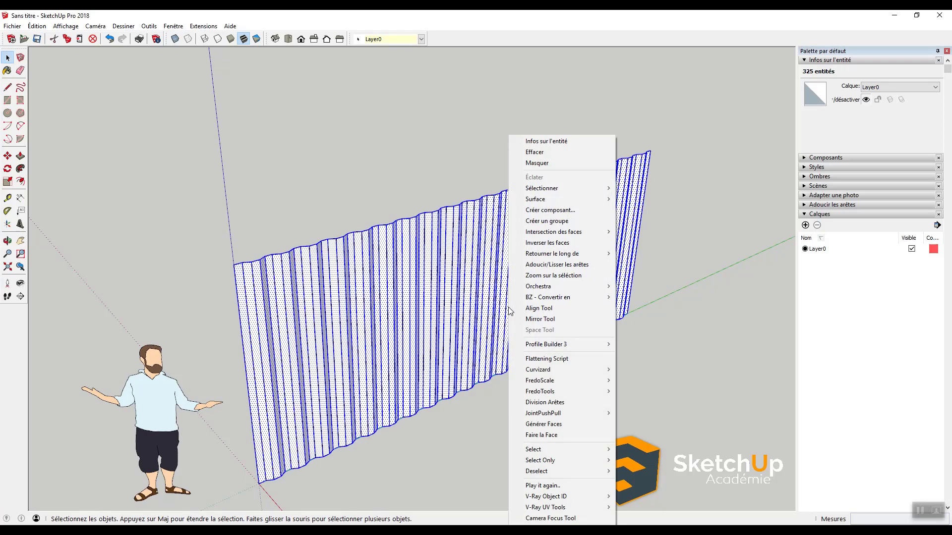
{"action": "left_click", "coordinate": [576, 221]}
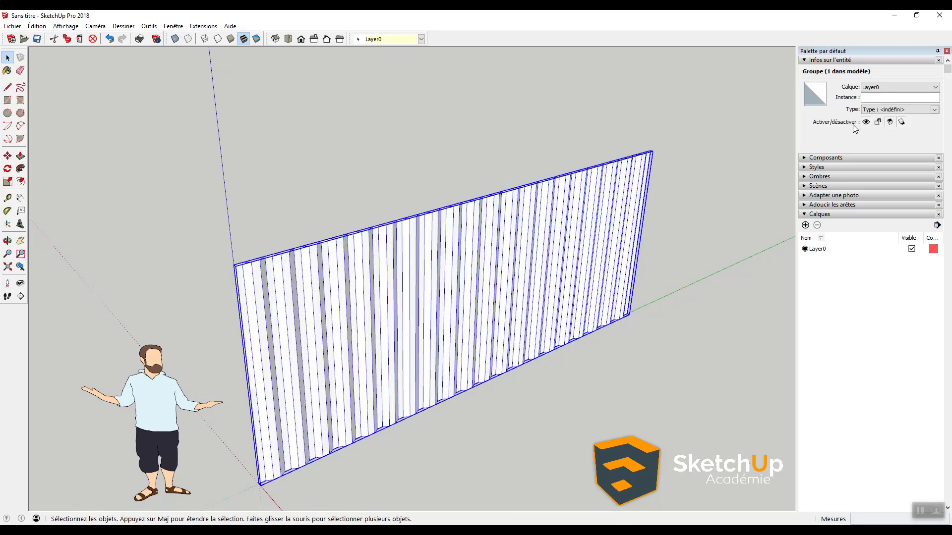
{"action": "left_click", "coordinate": [865, 98]}
{"action": "left_click", "coordinate": [881, 96]}
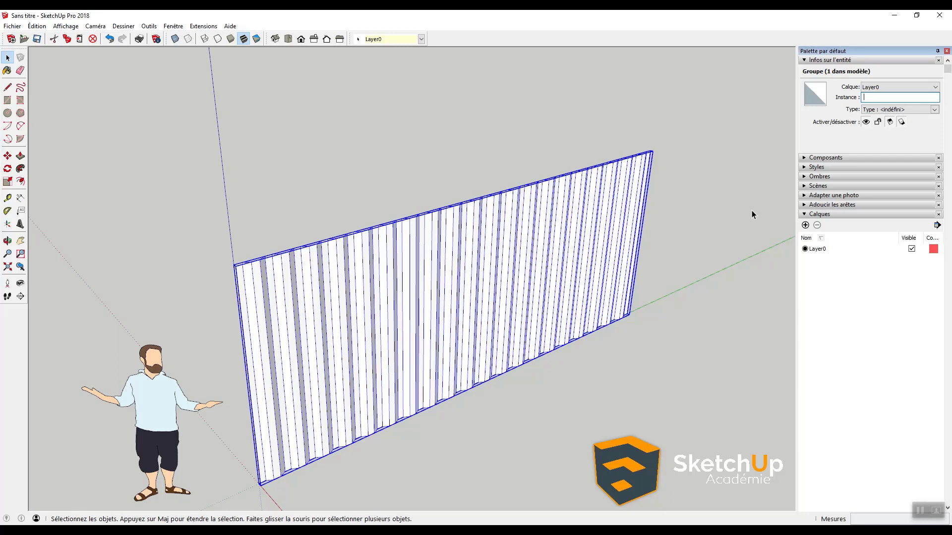
Add a new layer named "03 Face Droite"
{"action": "left_click", "coordinate": [805, 225]}
{"action": "key", "text": "Caps_Lock"}
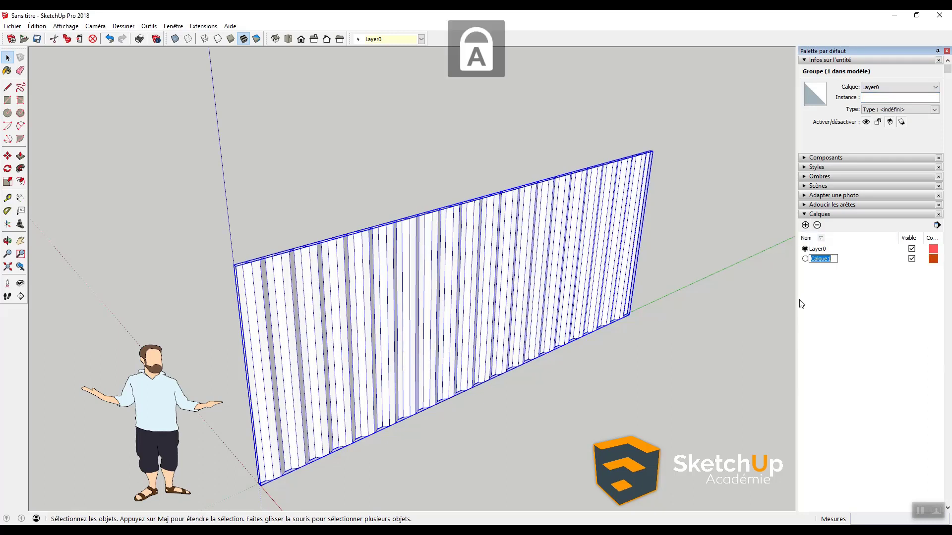
{"action": "type", "text": "03"}
{"action": "key", "text": "Caps_Lock"}
{"action": "type", "text": "Face"}
{"action": "key", "text": "Caps_Lock"}
{"action": "type", "text": "D"}
{"action": "key", "text": "Caps_Lock"}
{"action": "type", "text": "roite"}
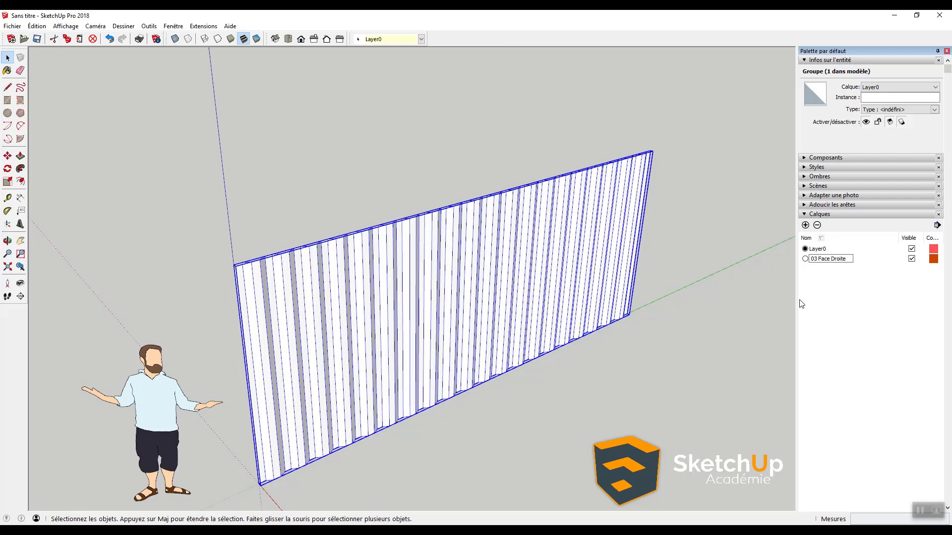
{"action": "key", "text": "Return"}
Switch the visibility of the layer 03 Face Droite off and back on to check its effect on the panel
{"action": "left_click", "coordinate": [903, 261]}
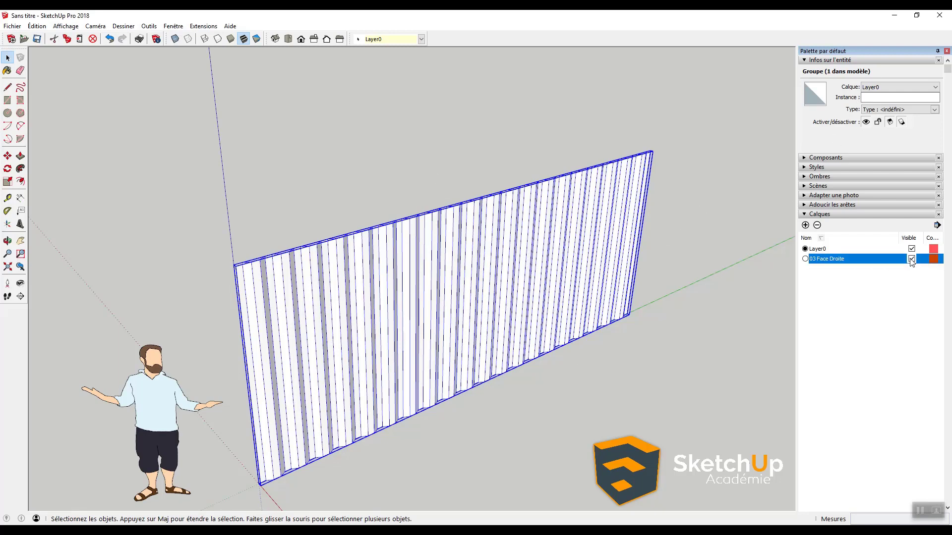
{"action": "left_click", "coordinate": [910, 258]}
{"action": "left_click", "coordinate": [911, 259]}
Detach the layer selector so it floats over the model, and assign the panel group to the layer 03 Face Droite
{"action": "right_click", "coordinate": [516, 122]}
{"action": "left_click", "coordinate": [545, 127]}
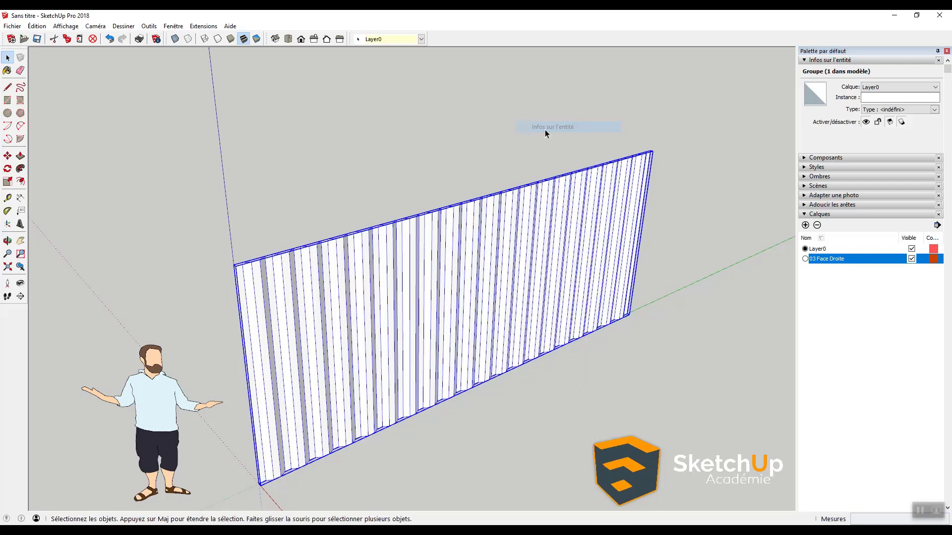
{"action": "left_click", "coordinate": [875, 88]}
{"action": "left_click", "coordinate": [835, 137]}
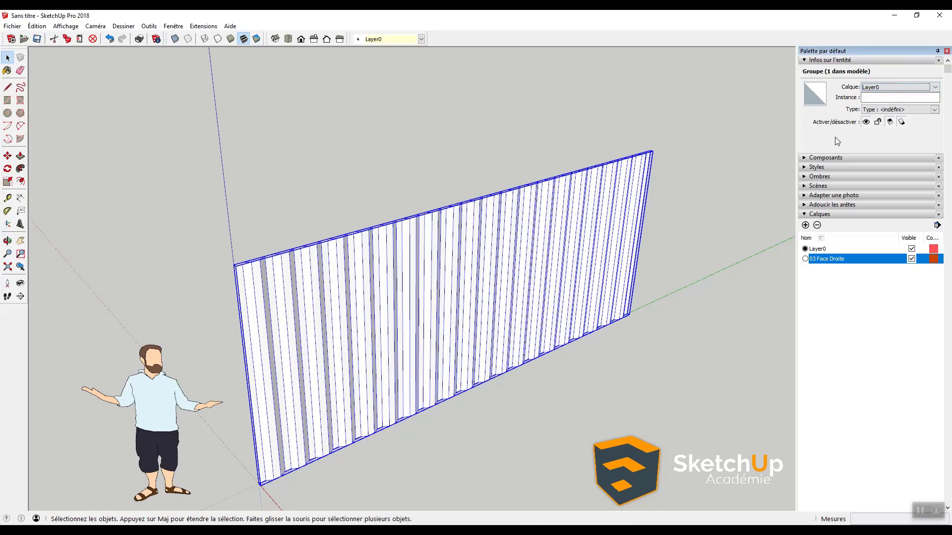
{"action": "left_click_drag", "start_coordinate": [355, 38], "coordinate": [360, 117]}
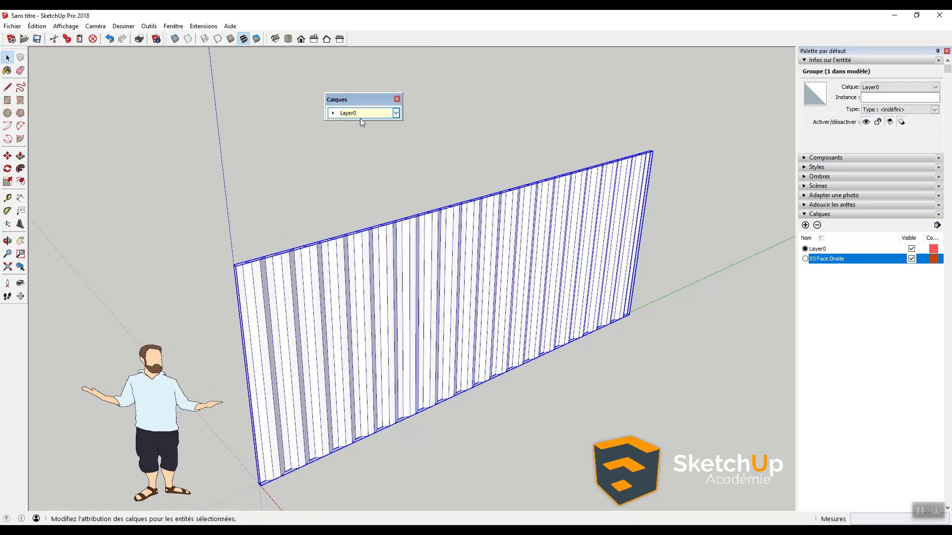
{"action": "left_click", "coordinate": [396, 113]}
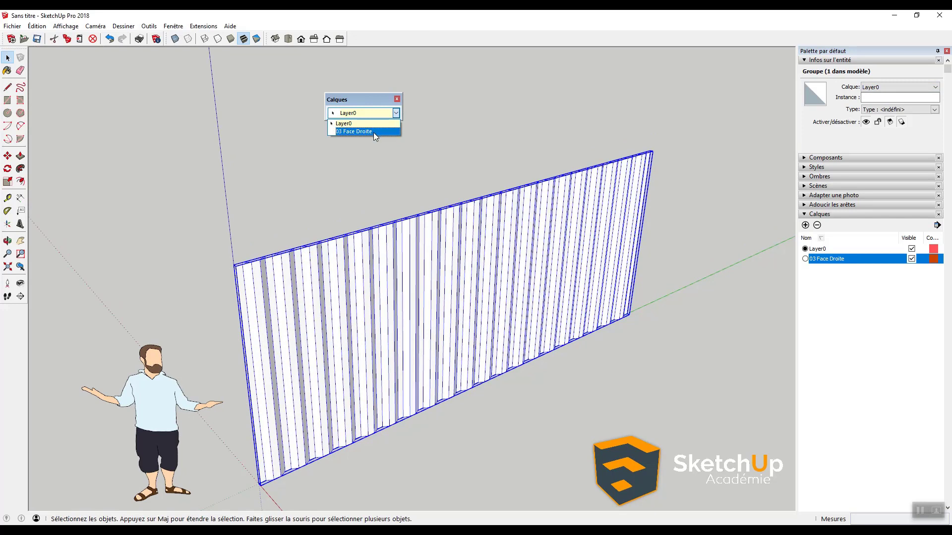
{"action": "left_click", "coordinate": [373, 132]}
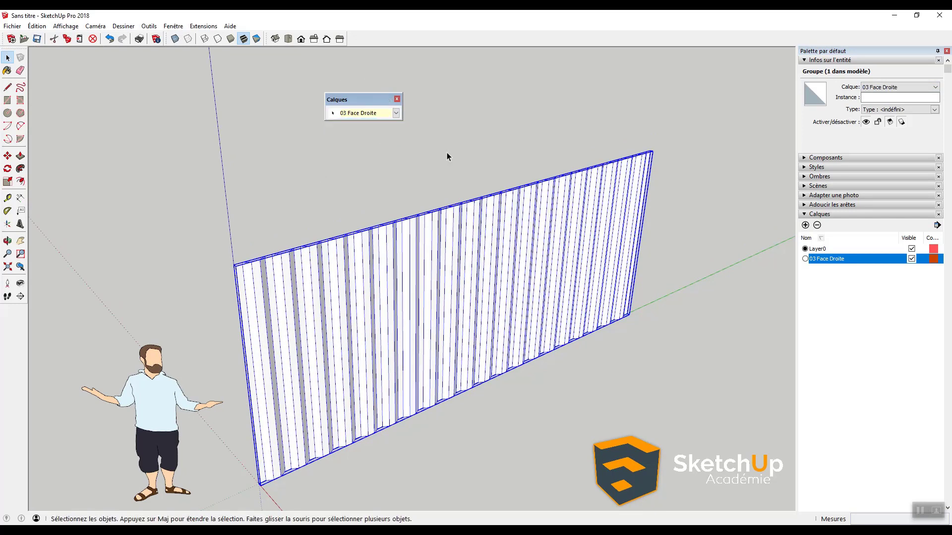
{"action": "left_click", "coordinate": [312, 127]}
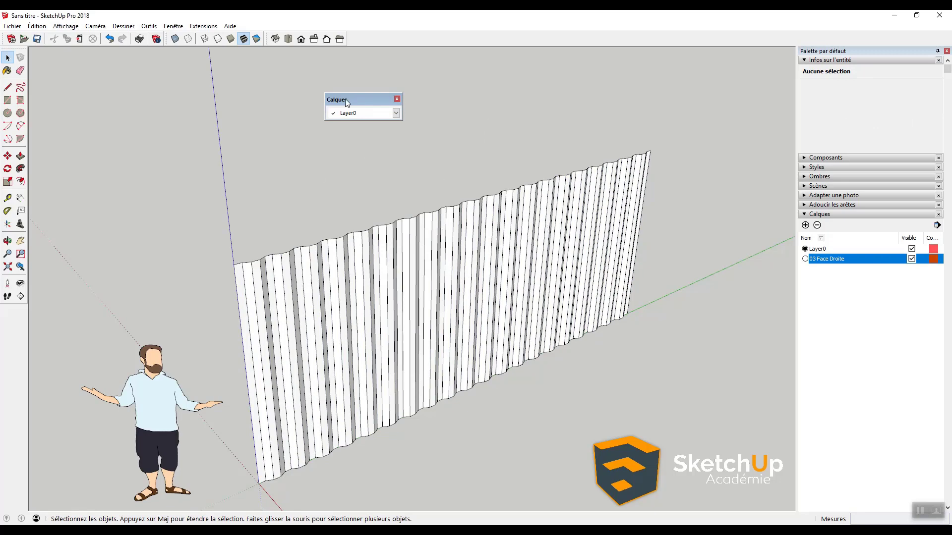
Add a new layer named "Cube"
{"action": "scroll", "coordinate": [511, 197], "scroll_direction": "down", "scroll_amount": 3}
{"action": "middle_click_drag", "start_coordinate": [510, 212], "coordinate": [514, 215]}
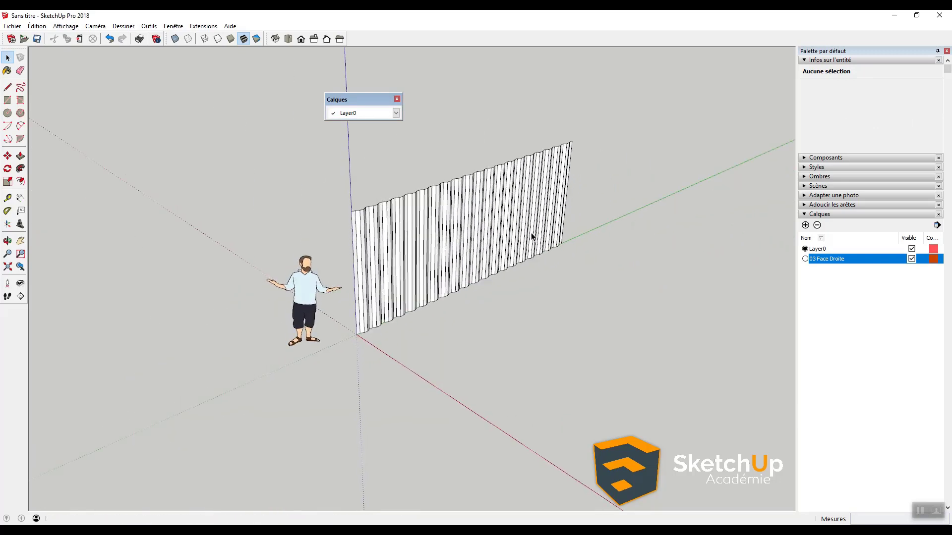
{"action": "left_click", "coordinate": [805, 225]}
{"action": "key", "text": "Caps_Lock"}
{"action": "type", "text": "Cu"}
{"action": "key", "text": "Caps_Lock"}
{"action": "type", "text": "ube"}
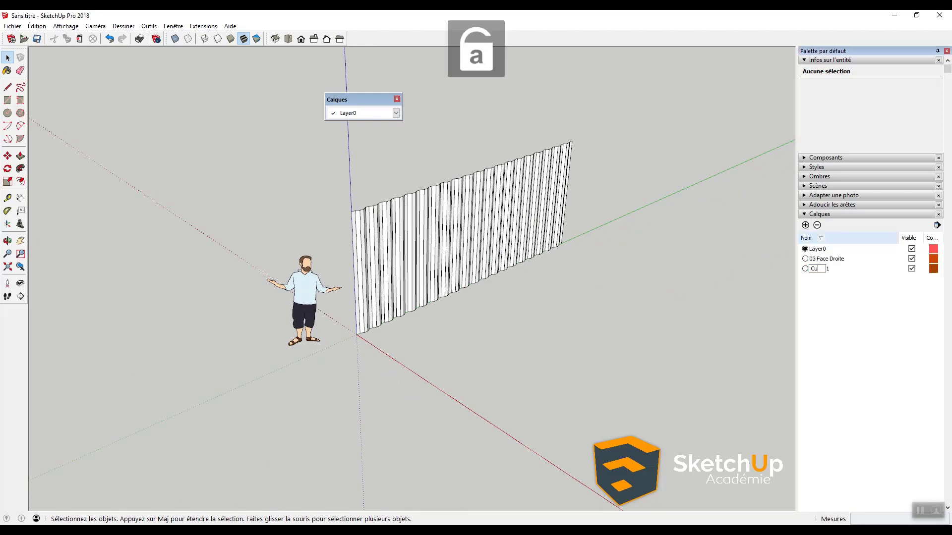
{"action": "key", "text": "Return"}
Add a new layer named "Cercle"
{"action": "left_click", "coordinate": [804, 225]}
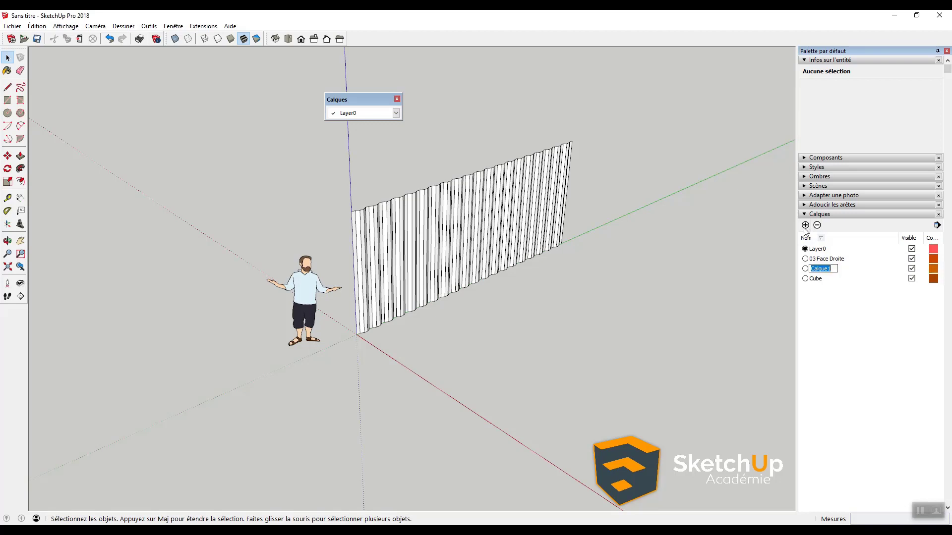
{"action": "key", "text": "Caps_Lock"}
{"action": "type", "text": "C"}
{"action": "key", "text": "Caps_Lock"}
{"action": "type", "text": "ercle"}
{"action": "left_click", "coordinate": [721, 302]}
Make Cube the active layer and draw a freehand rectangle on the ground in front of the corrugated panel
{"action": "scroll", "coordinate": [564, 252], "scroll_direction": "up", "scroll_amount": 2}
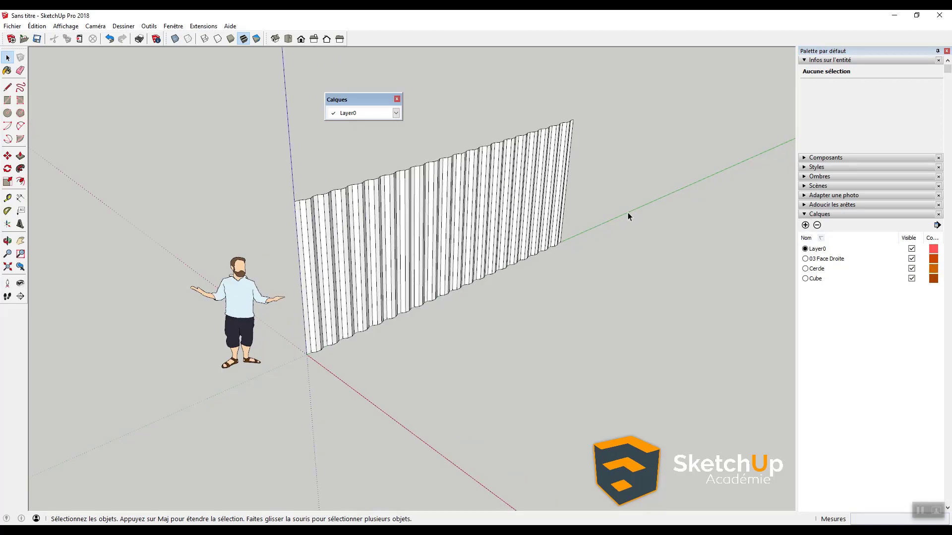
{"action": "left_click", "coordinate": [362, 113]}
{"action": "left_click", "coordinate": [353, 147]}
{"action": "key", "text": "r"}
{"action": "left_click", "coordinate": [540, 321]}
{"action": "left_click", "coordinate": [675, 292]}
{"action": "key", "text": "space"}
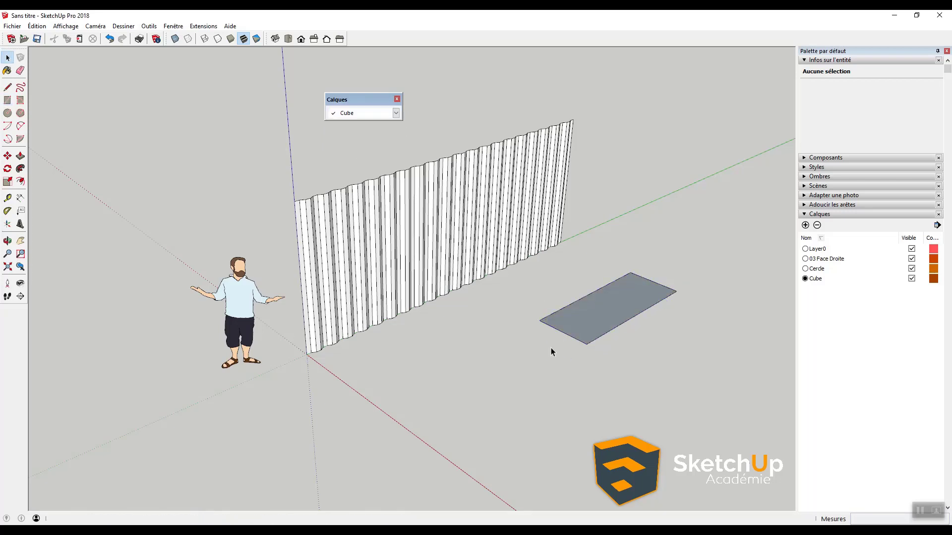
Extrude the ground rectangle upward into a box with Push/Pull
{"action": "scroll", "coordinate": [590, 317], "scroll_direction": "up", "scroll_amount": 1}
{"action": "key", "text": "p"}
{"action": "left_click", "coordinate": [602, 313]}
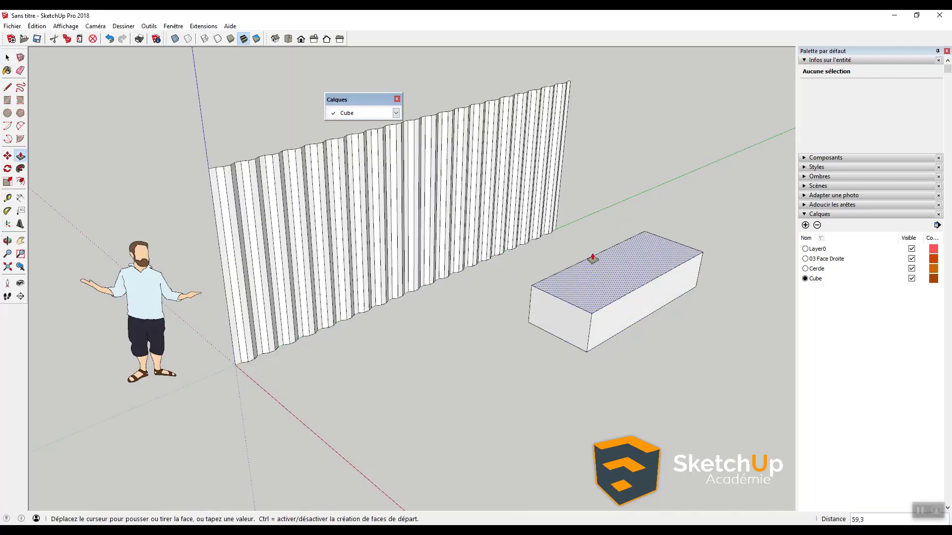
{"action": "left_click", "coordinate": [606, 208]}
{"action": "key", "text": "space"}
{"action": "middle_click_drag", "start_coordinate": [578, 267], "coordinate": [510, 350]}
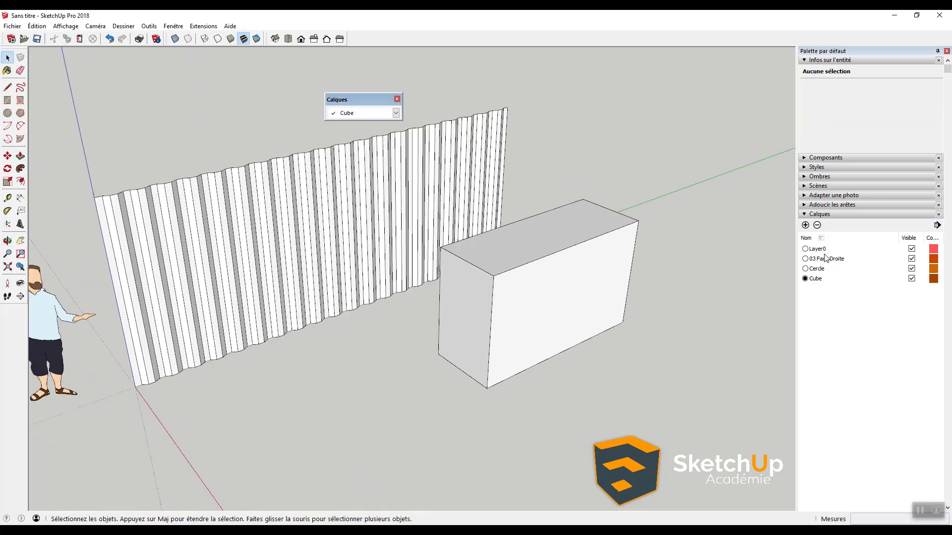
Try to hide the Cube layer while it is active, and make Layer0 the active layer
{"action": "left_click", "coordinate": [912, 278]}
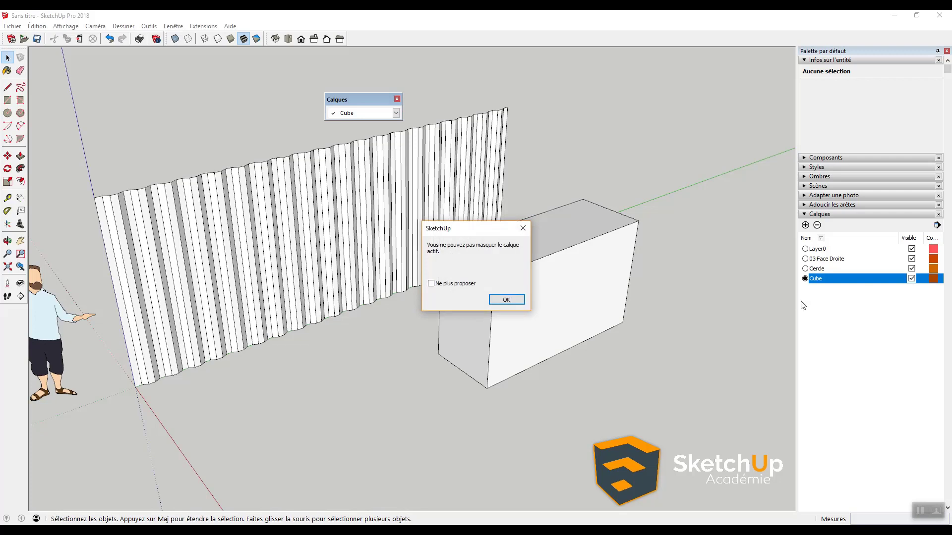
{"action": "left_click", "coordinate": [506, 300]}
{"action": "left_click", "coordinate": [395, 113]}
{"action": "left_click", "coordinate": [348, 122]}
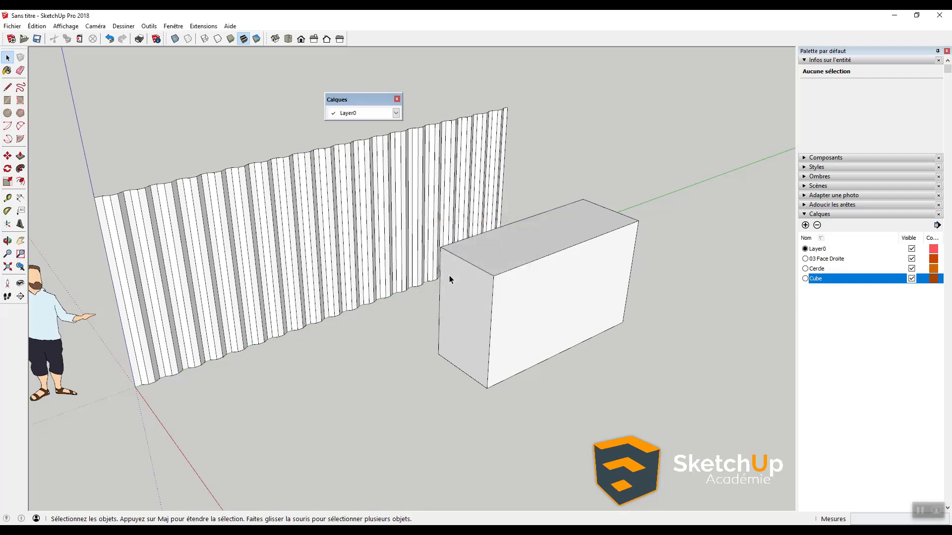
Hide the Cube layer and show it again to check that it controls the box's visibility
{"action": "left_click", "coordinate": [911, 278]}
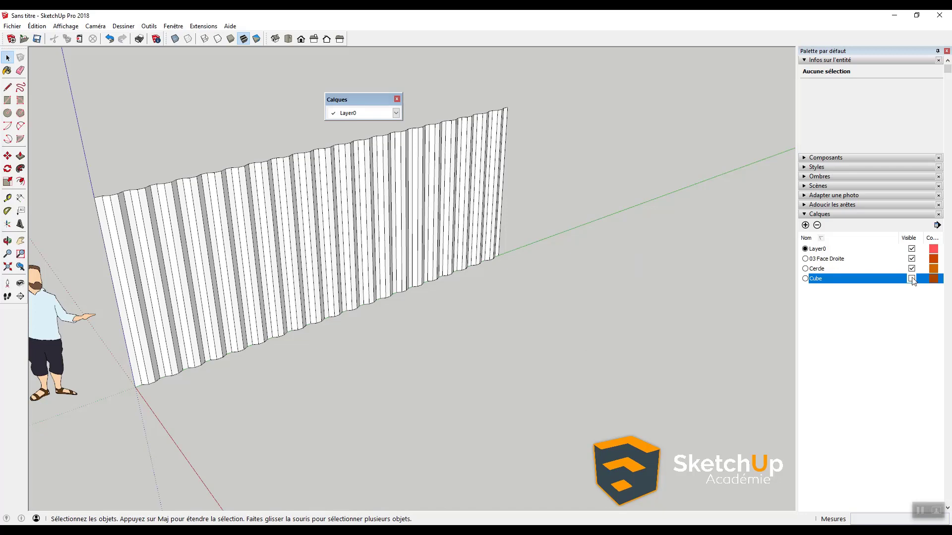
{"action": "left_click", "coordinate": [911, 278]}
{"action": "middle_click_drag", "start_coordinate": [675, 309], "coordinate": [631, 344]}
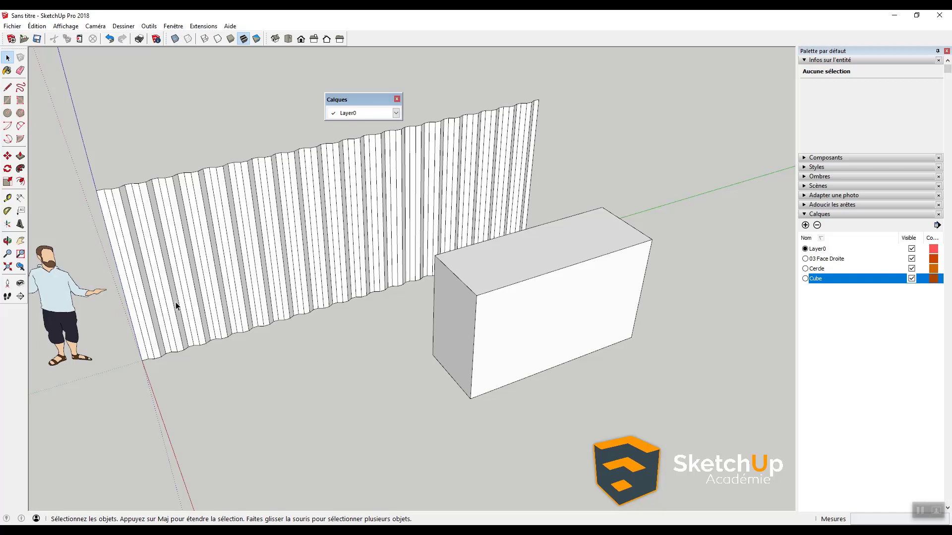
Draw a small rectangle on the box's top face and extrude it upward into a block with Push/Pull
{"action": "middle_click_drag", "start_coordinate": [185, 322], "coordinate": [209, 296]}
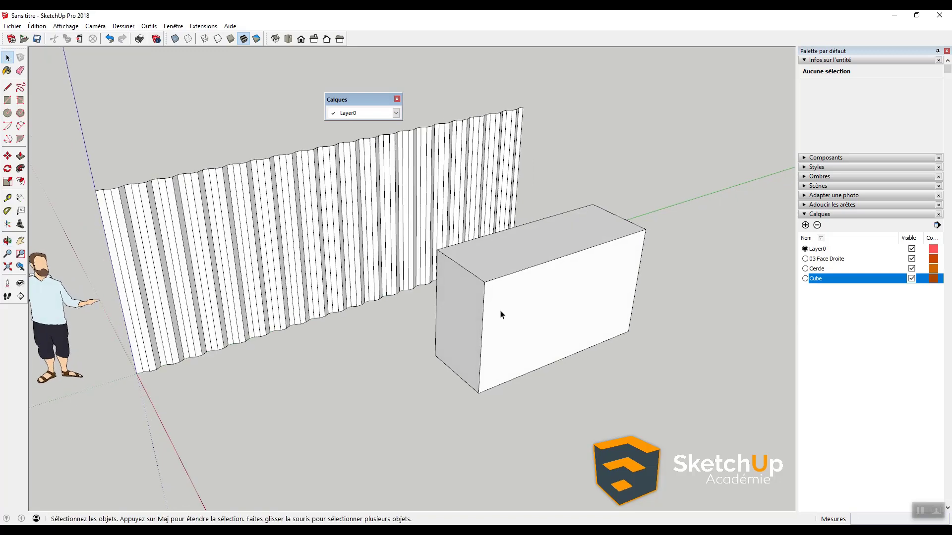
{"action": "middle_click_drag", "start_coordinate": [470, 322], "coordinate": [504, 335]}
{"action": "key", "text": "r"}
{"action": "scroll", "coordinate": [498, 278], "scroll_direction": "up", "scroll_amount": 2}
{"action": "left_click", "coordinate": [489, 269]}
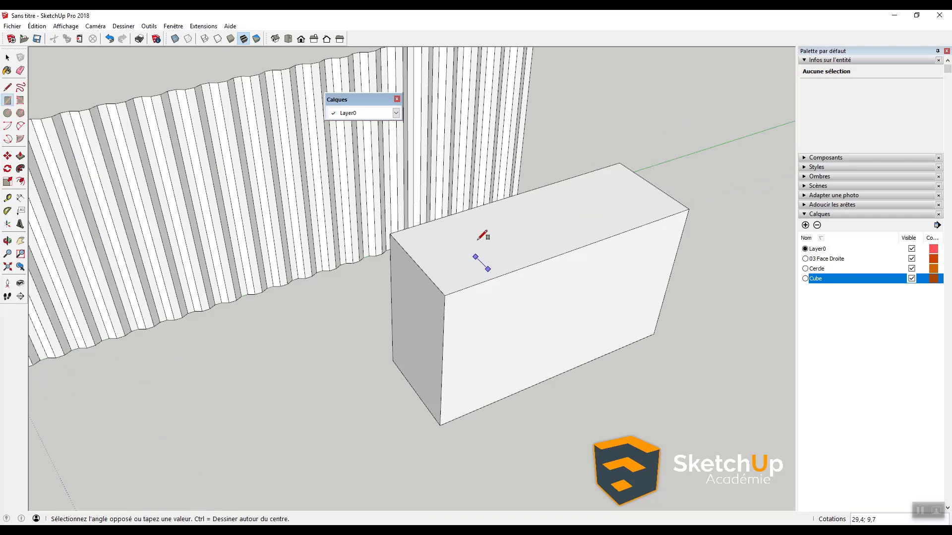
{"action": "left_click", "coordinate": [508, 212]}
{"action": "key", "text": "p"}
{"action": "left_click", "coordinate": [496, 250]}
{"action": "left_click", "coordinate": [492, 170]}
{"action": "key", "text": "space"}
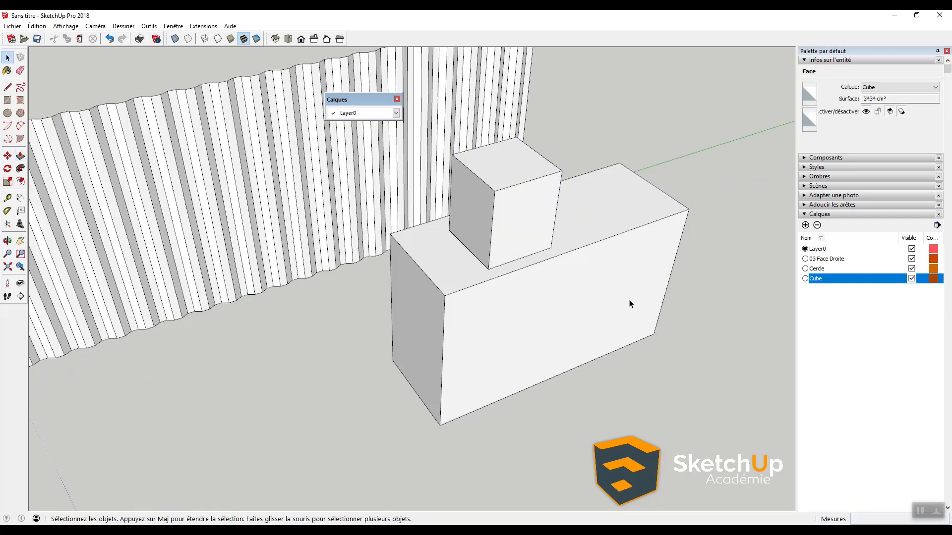
Draw a rectangle on the box's front face and extrude it outward about 94 cm with Push/Pull
{"action": "key", "text": "r"}
{"action": "left_click", "coordinate": [568, 269]}
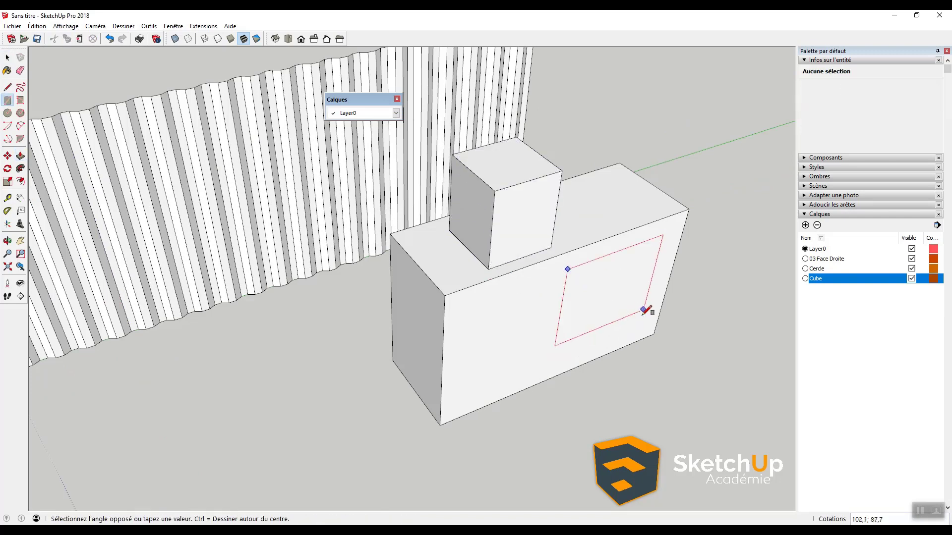
{"action": "left_click", "coordinate": [643, 315]}
{"action": "key", "text": "p"}
{"action": "left_click", "coordinate": [672, 383]}
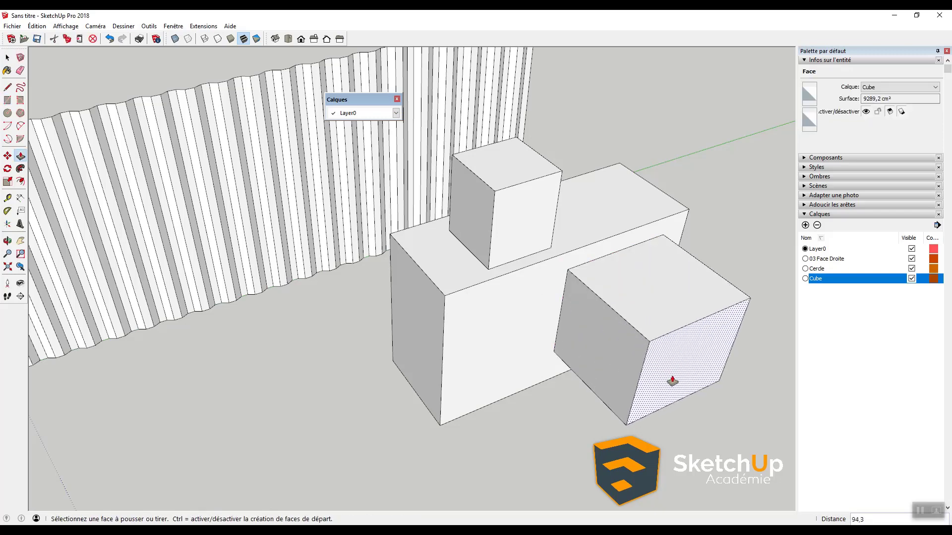
{"action": "key", "text": "space"}
{"action": "scroll", "coordinate": [582, 345], "scroll_direction": "down", "scroll_amount": 3}
{"action": "middle_click_drag", "start_coordinate": [597, 387], "coordinate": [483, 357], "text": "shift"}
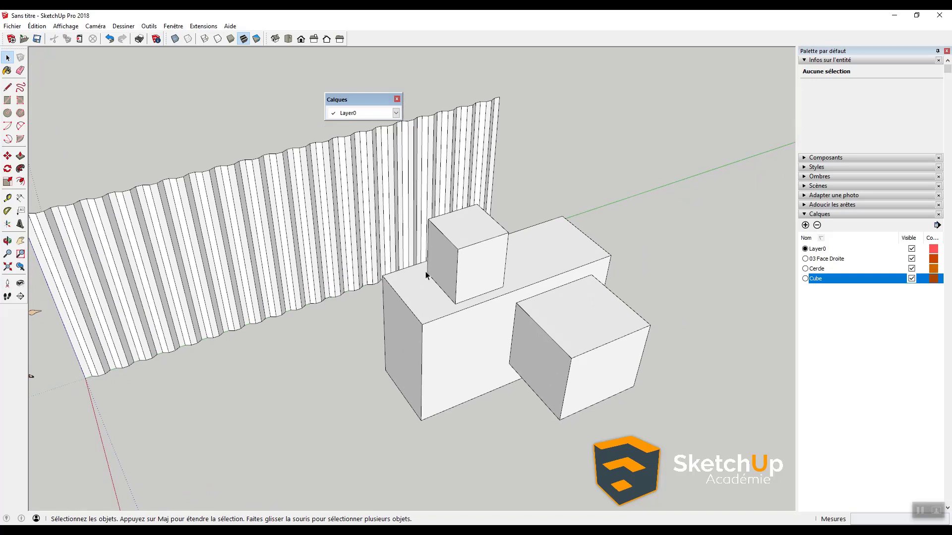
Move the Calques toolbar clear of the corrugated panel and toggle the Cube layer's visibility repeatedly to check which faces and edges it controls
{"action": "left_click_drag", "start_coordinate": [357, 98], "coordinate": [350, 70]}
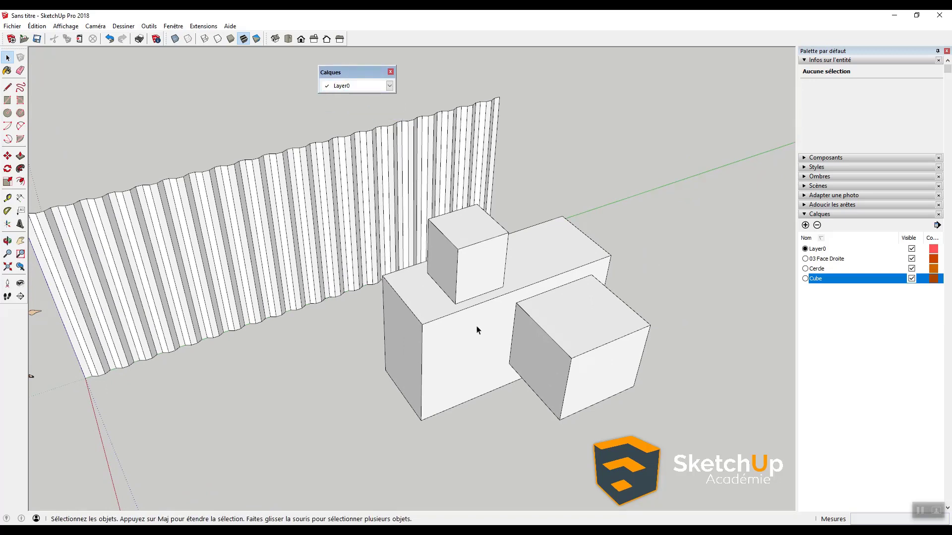
{"action": "middle_click_drag", "start_coordinate": [478, 329], "coordinate": [466, 233]}
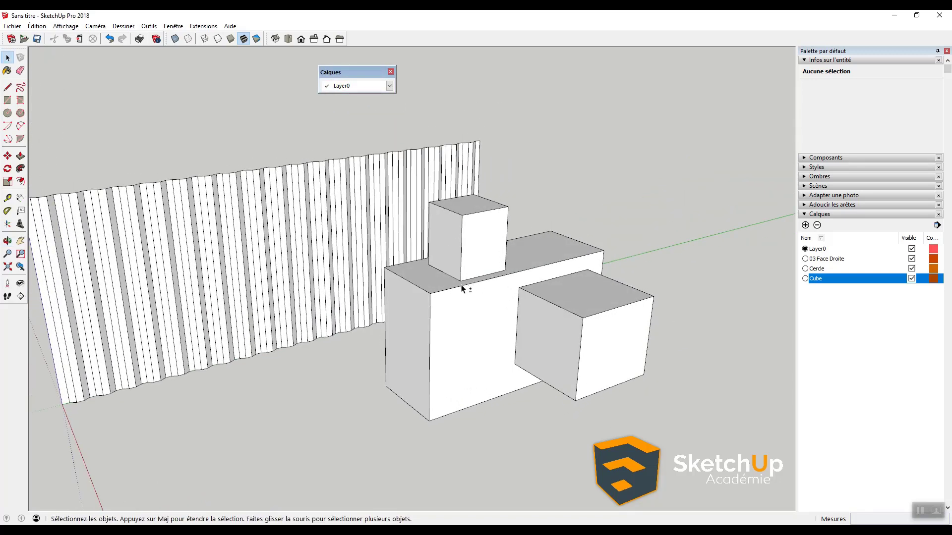
{"action": "middle_click_drag", "start_coordinate": [461, 284], "coordinate": [367, 307]}
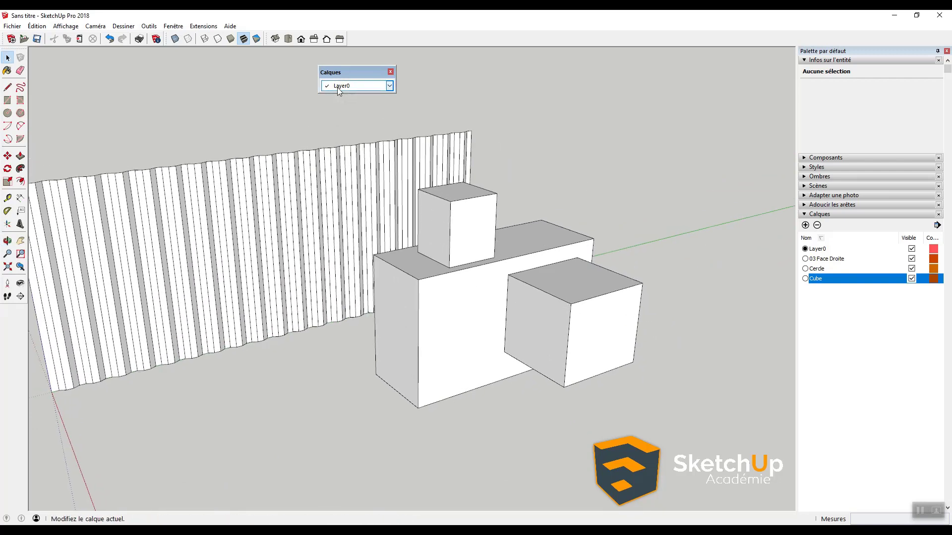
{"action": "left_click", "coordinate": [911, 279]}
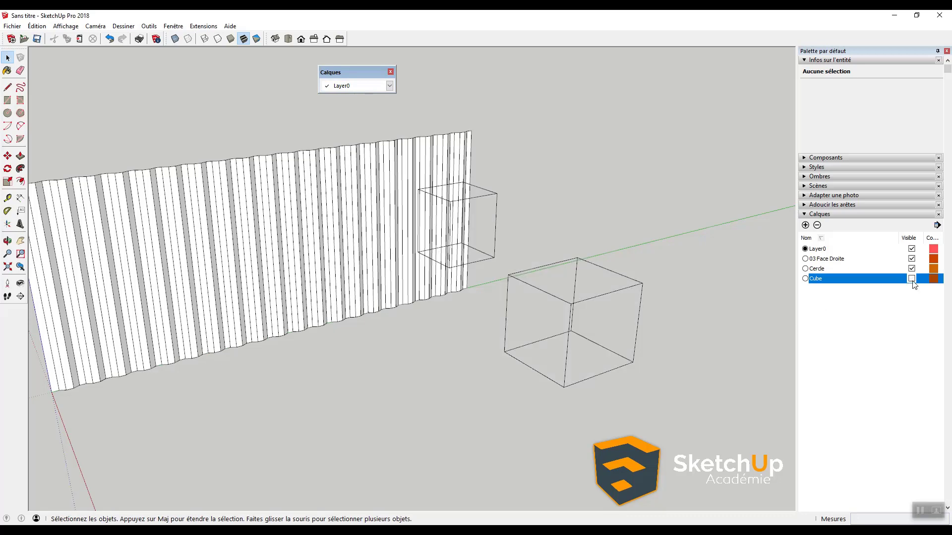
{"action": "left_click", "coordinate": [911, 279]}
{"action": "left_click", "coordinate": [911, 279]}
{"action": "left_click", "coordinate": [912, 278]}
{"action": "middle_click_drag", "start_coordinate": [527, 276], "coordinate": [633, 304]}
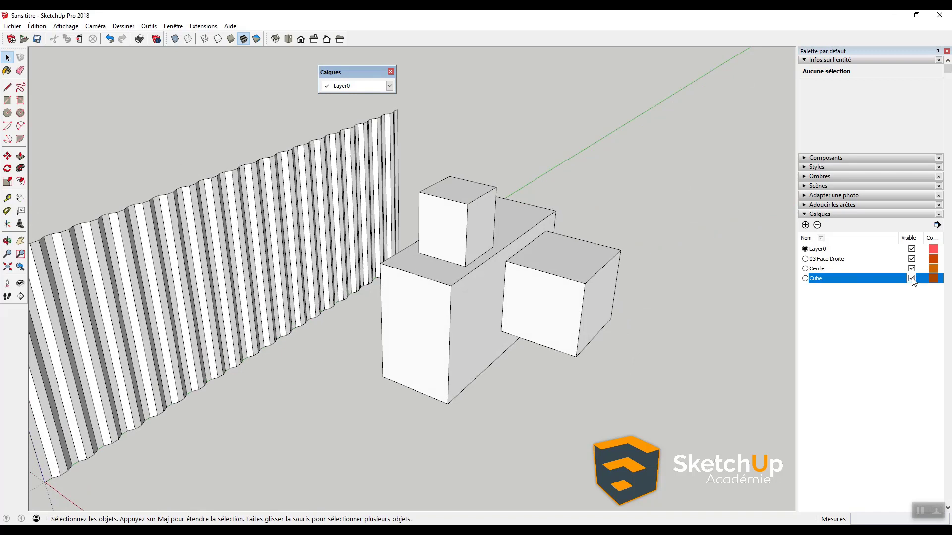
{"action": "left_click", "coordinate": [911, 278]}
{"action": "left_click", "coordinate": [911, 278]}
{"action": "left_click", "coordinate": [911, 279]}
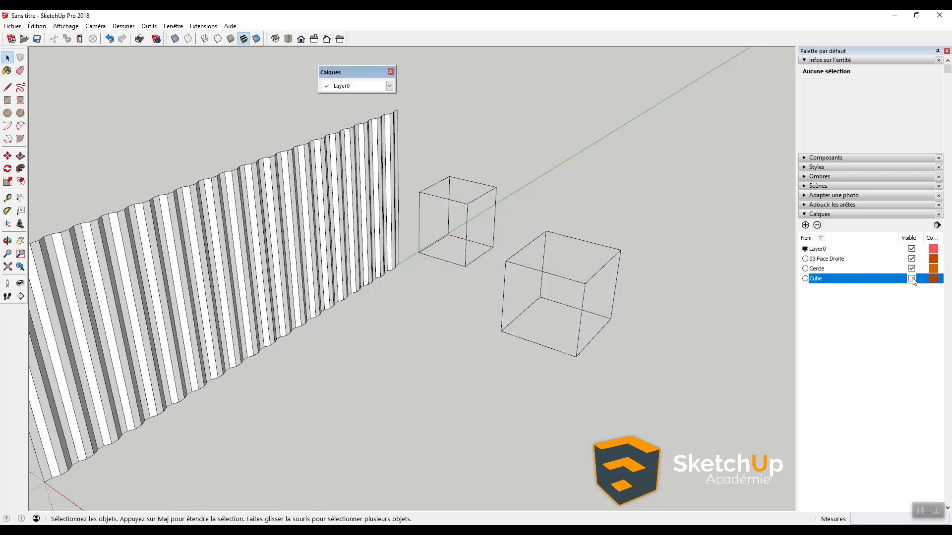
{"action": "left_click", "coordinate": [911, 279]}
{"action": "left_click", "coordinate": [912, 278]}
{"action": "left_click", "coordinate": [912, 278]}
{"action": "middle_click_drag", "start_coordinate": [558, 286], "coordinate": [474, 299]}
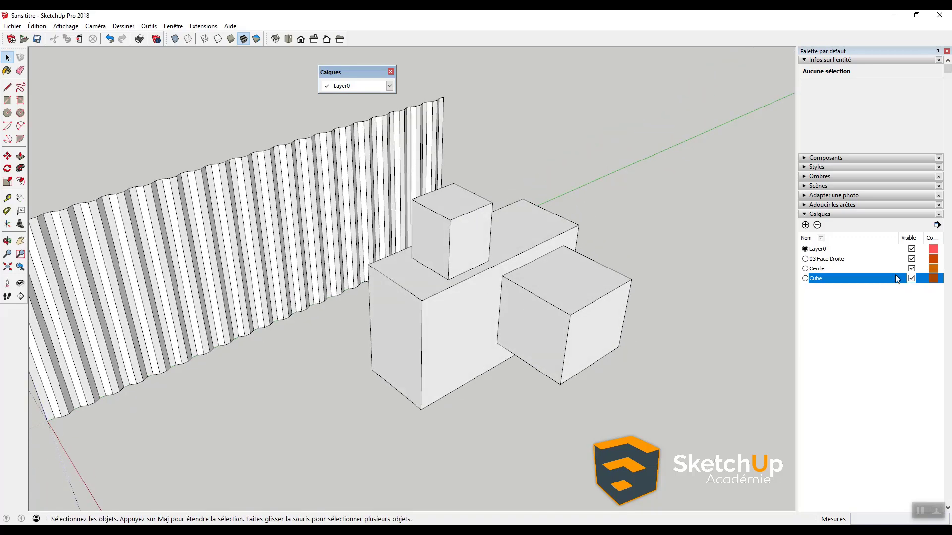
{"action": "left_click", "coordinate": [912, 279]}
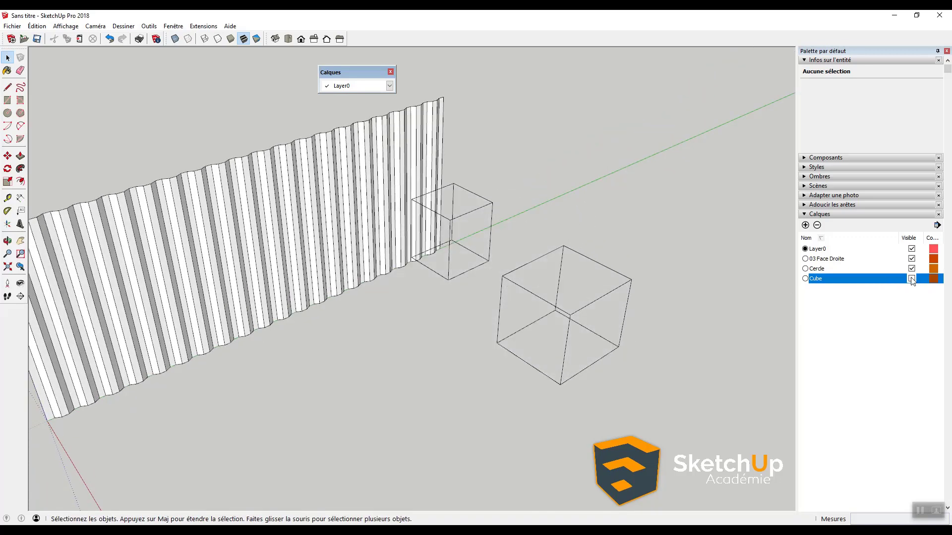
{"action": "left_click", "coordinate": [912, 278]}
{"action": "left_click", "coordinate": [911, 279]}
{"action": "left_click", "coordinate": [912, 279]}
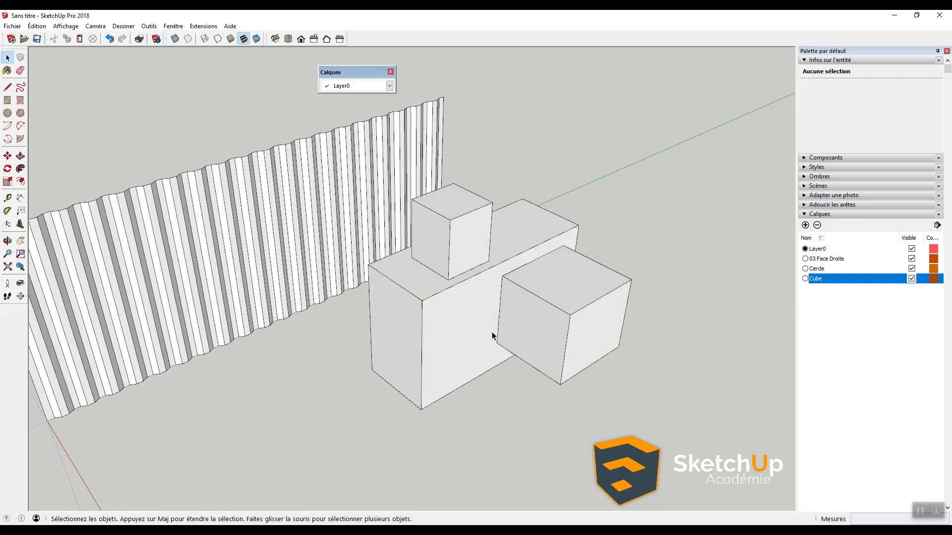
Select the front face of the small upper block to check its assigned layer, and clear the selection
{"action": "left_click", "coordinate": [466, 255]}
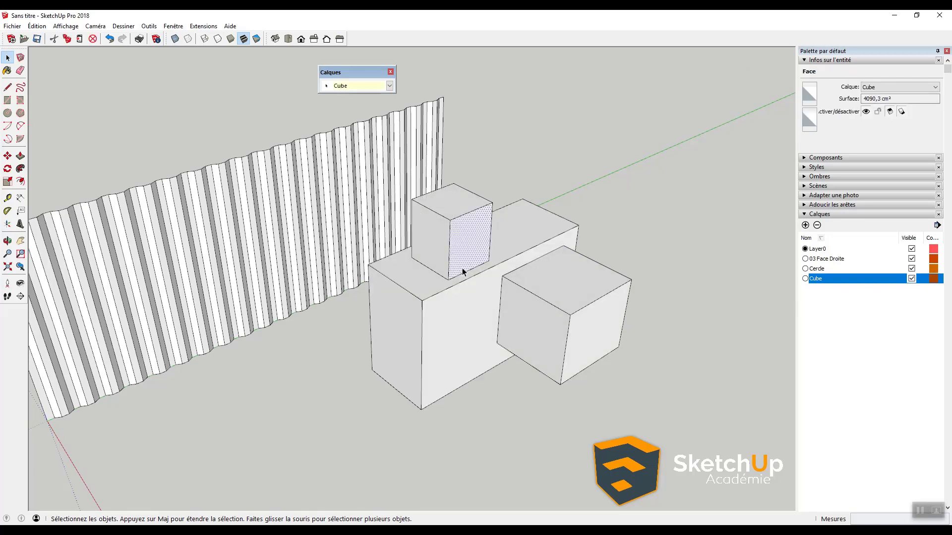
{"action": "scroll", "coordinate": [463, 272], "scroll_direction": "up", "scroll_amount": 1}
{"action": "scroll", "coordinate": [433, 281], "scroll_direction": "up", "scroll_amount": 1}
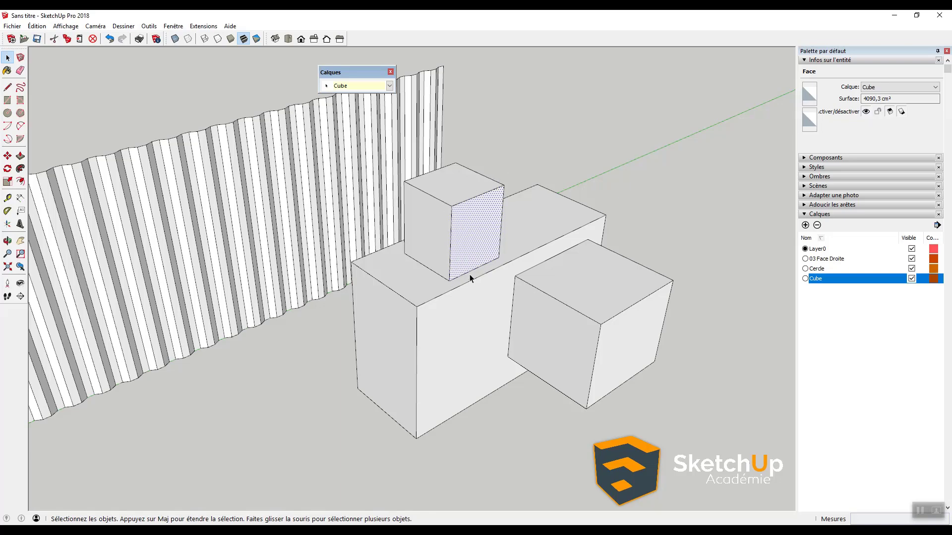
{"action": "middle_click_drag", "start_coordinate": [541, 273], "coordinate": [500, 309]}
{"action": "left_click", "coordinate": [391, 328]}
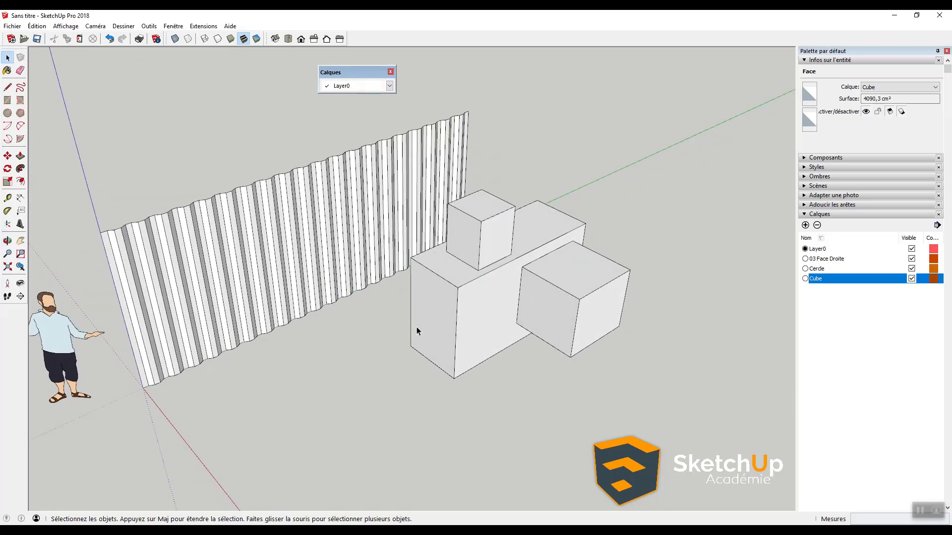
{"action": "middle_click_drag", "start_coordinate": [566, 314], "coordinate": [485, 279]}
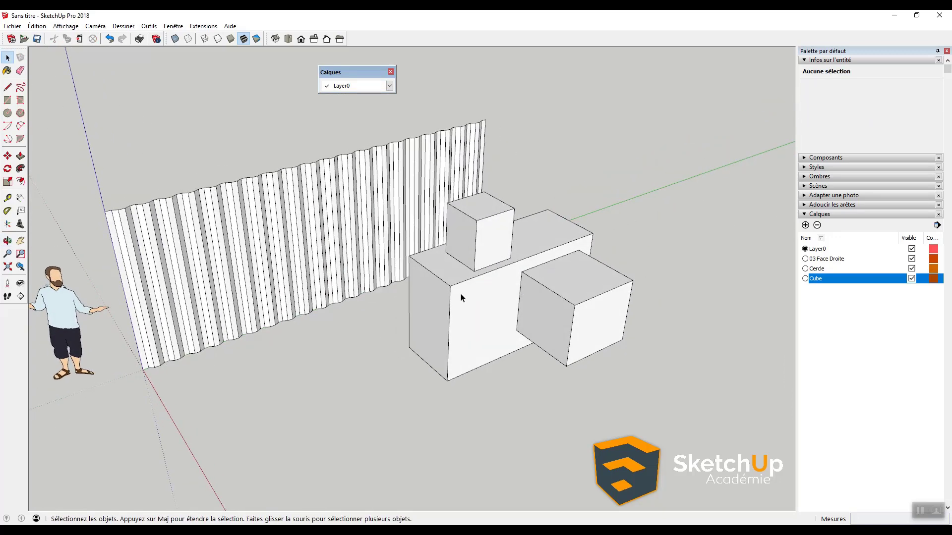
{"action": "scroll", "coordinate": [463, 294], "scroll_direction": "down", "scroll_amount": 2}
{"action": "scroll", "coordinate": [466, 288], "scroll_direction": "up", "scroll_amount": 2}
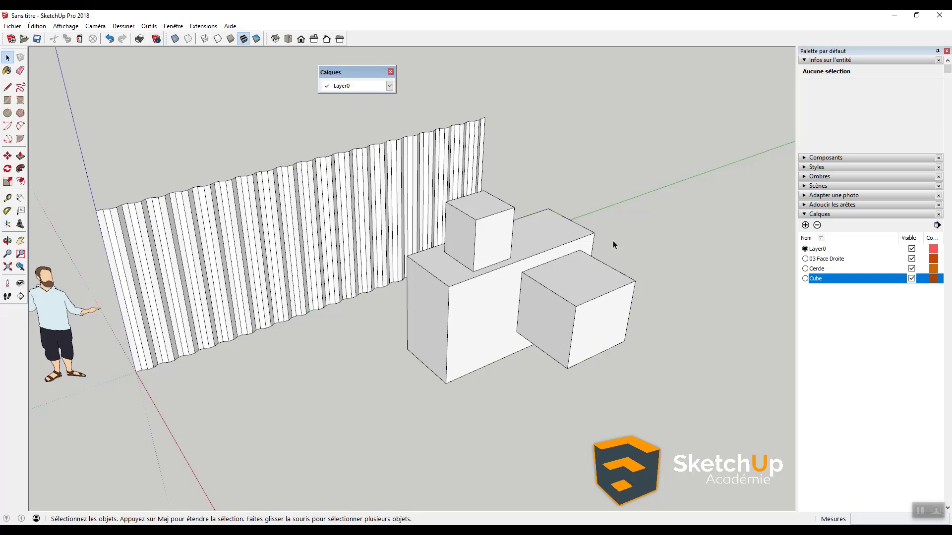
Select all connected geometry of the box and its two added blocks and delete it
{"action": "middle_click_drag", "start_coordinate": [614, 244], "coordinate": [499, 272]}
{"action": "left_click", "coordinate": [486, 293]}
{"action": "triple_click", "coordinate": [485, 293]}
{"action": "key", "text": "Delete"}
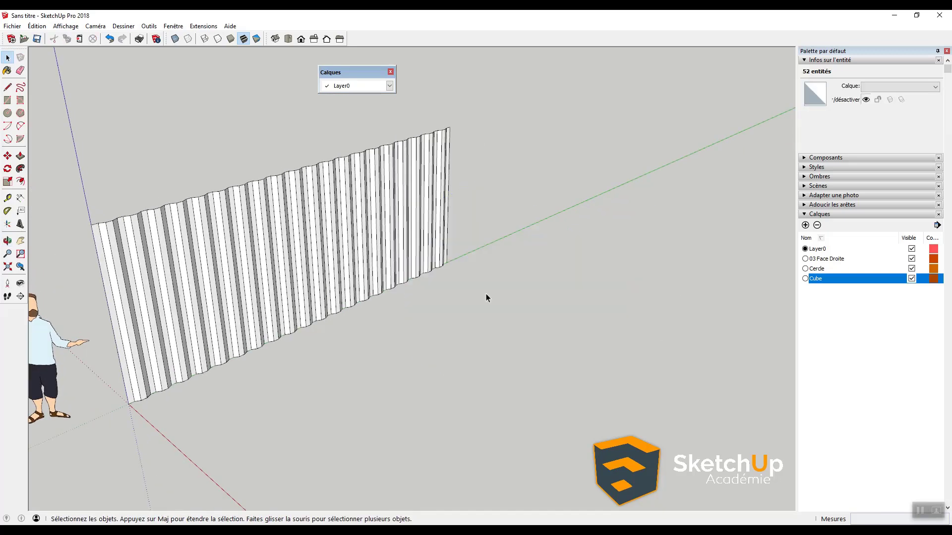
Dock the floating Calques toolbar beside the view tools and bring the corrugated panel into full view
{"action": "left_click_drag", "start_coordinate": [367, 73], "coordinate": [396, 36]}
{"action": "middle_click_drag", "start_coordinate": [633, 252], "coordinate": [440, 245]}
{"action": "middle_click_drag", "start_coordinate": [299, 268], "coordinate": [467, 326], "text": "shift"}
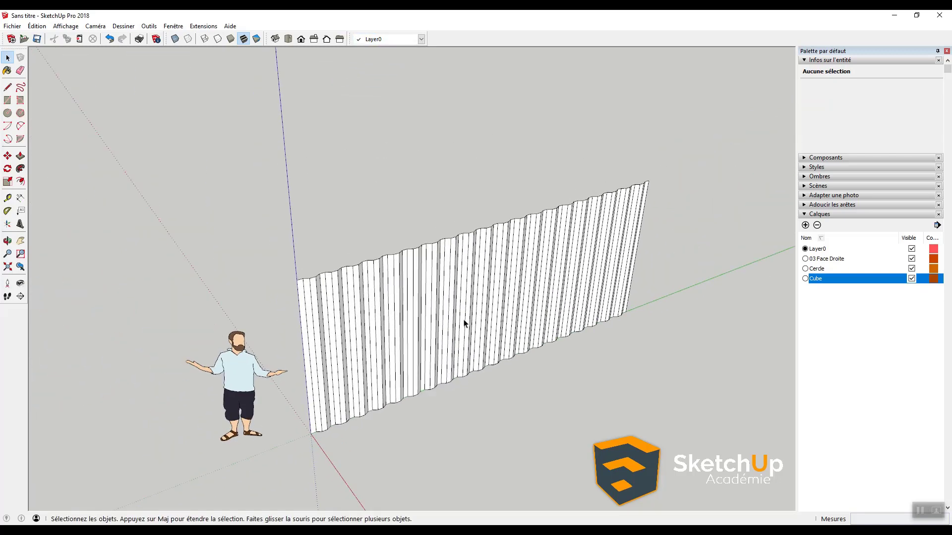
{"action": "scroll", "coordinate": [464, 322], "scroll_direction": "up", "scroll_amount": 2}
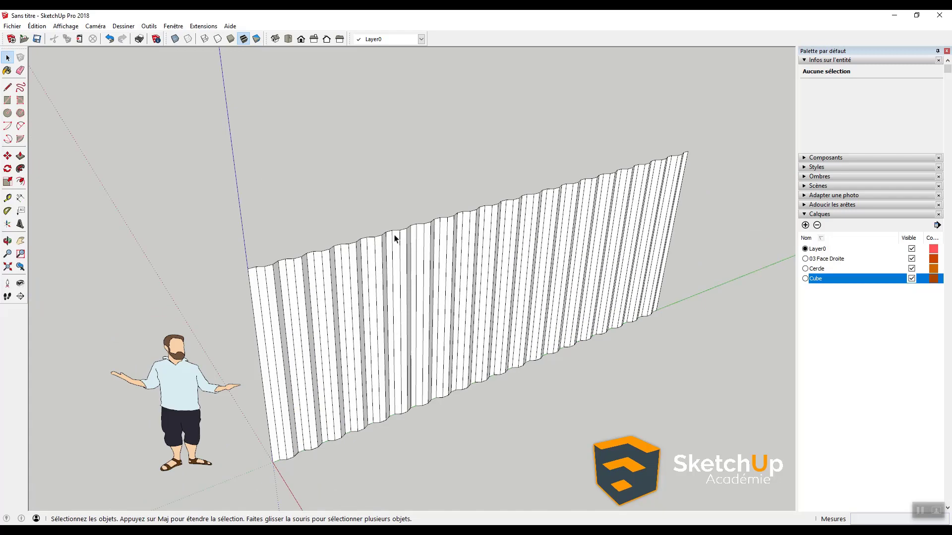
{"action": "middle_click_drag", "start_coordinate": [498, 250], "coordinate": [535, 241]}
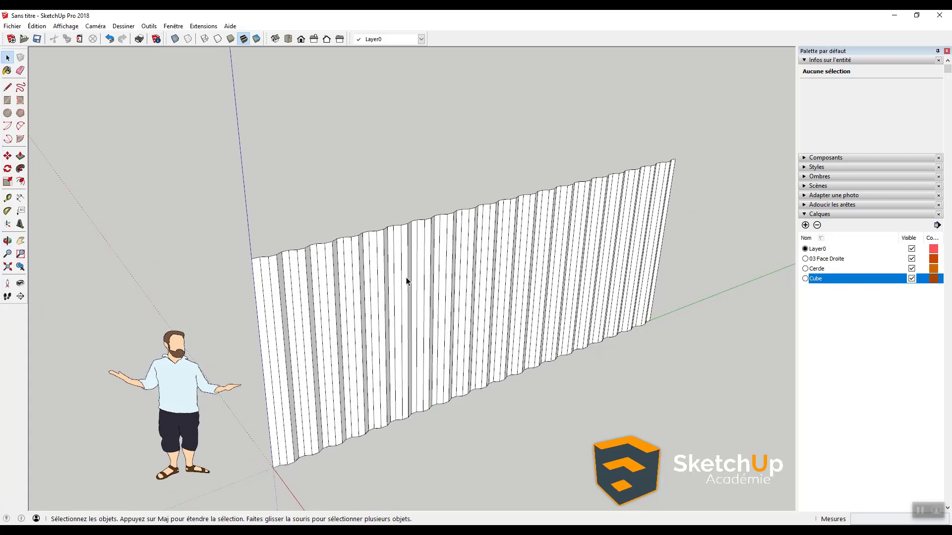
Select the Cercle and Cube layers together and undock the Calques toolbar as a floating palette above the panel
{"action": "left_click", "coordinate": [822, 269], "text": "shift"}
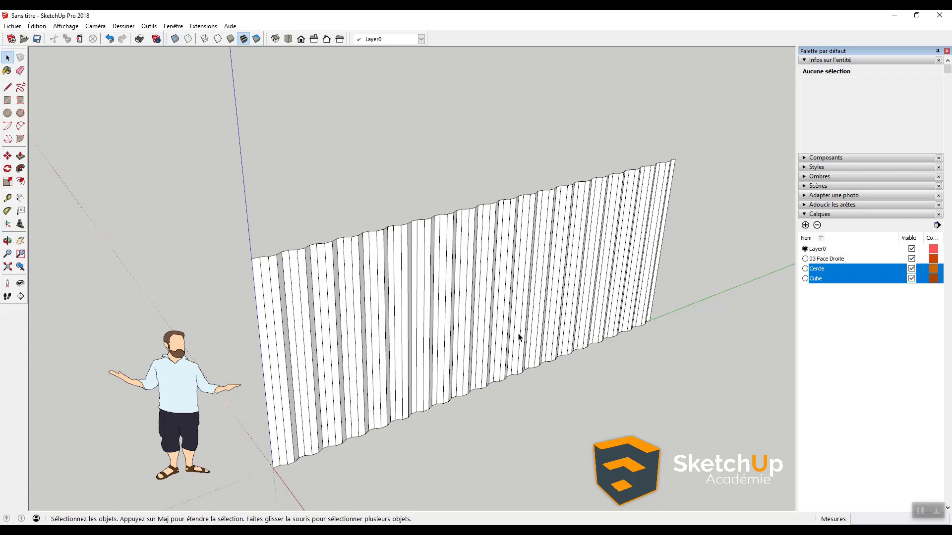
{"action": "left_click_drag", "start_coordinate": [352, 39], "coordinate": [359, 92]}
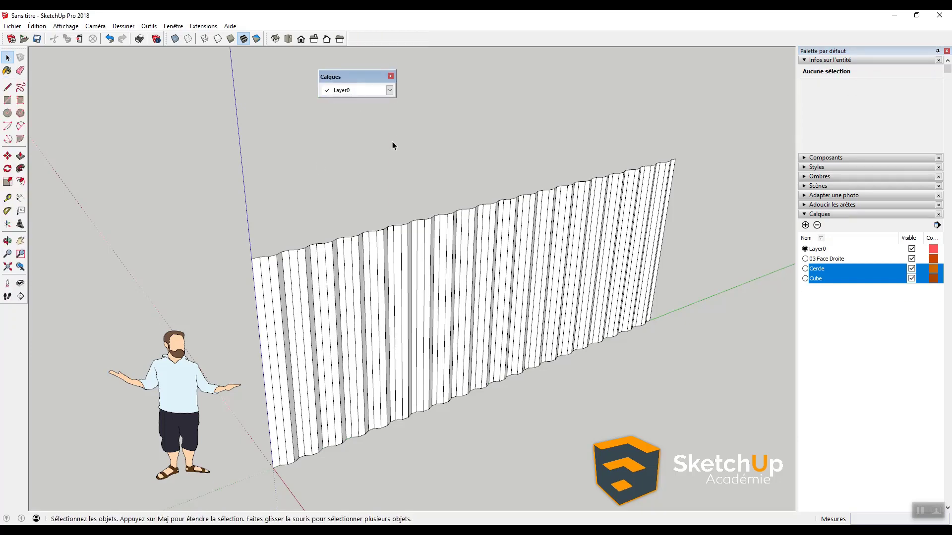